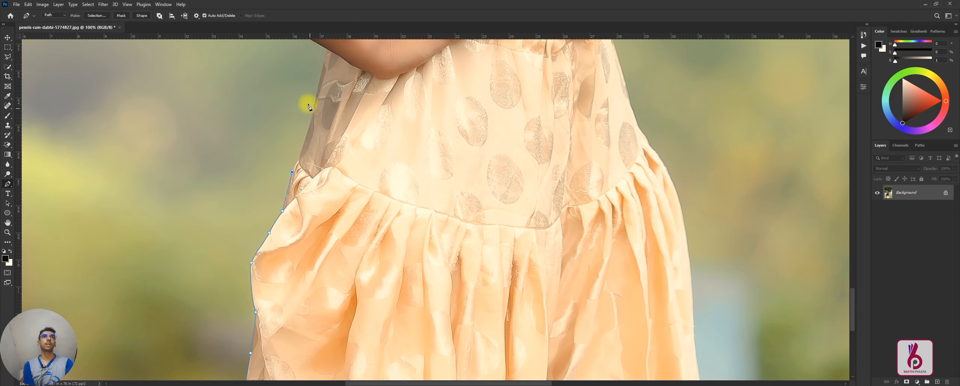
Step: Undo the misplaced anchor and continue the Pen path up the skirt's left edge above the gathered seam, with closely spaced anchors
left_click(335, 90)
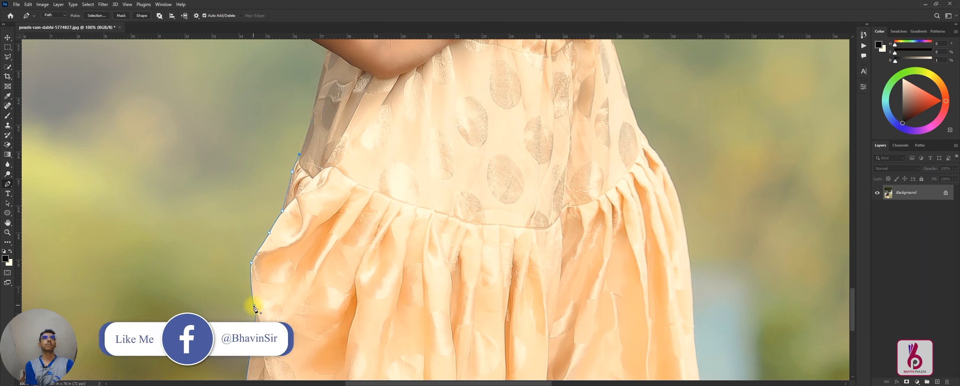
key("ctrl+z")
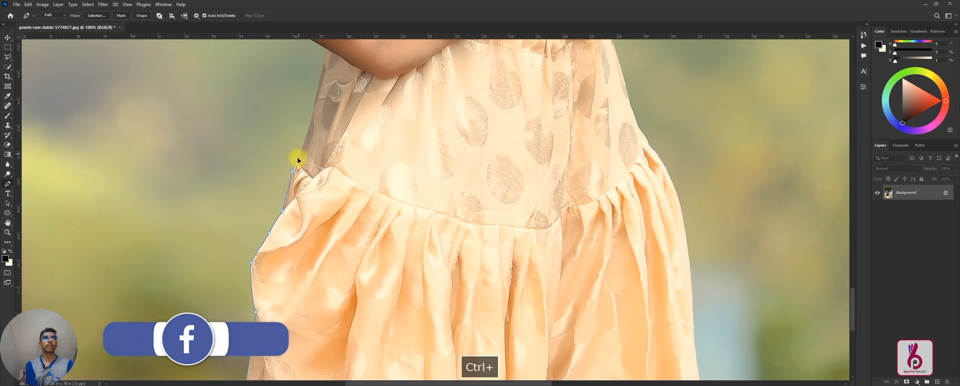
left_click(297, 161)
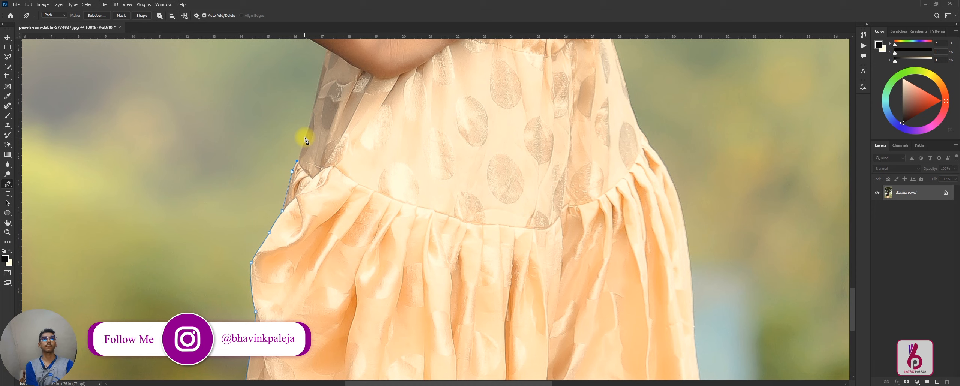
left_click(308, 118)
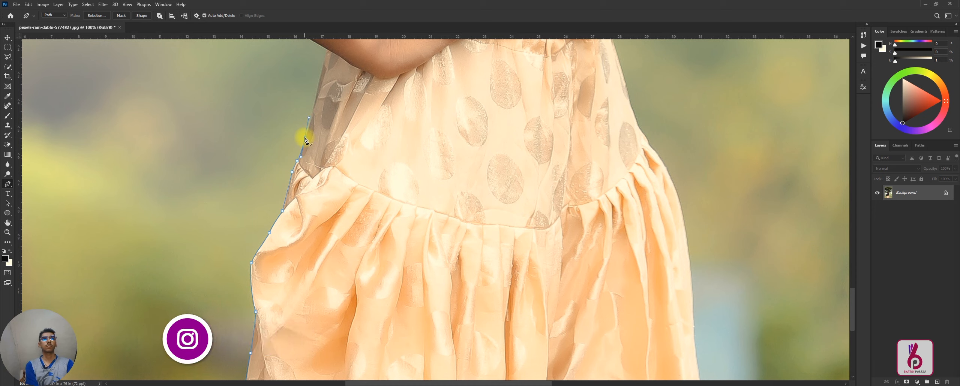
left_click(305, 137, "alt")
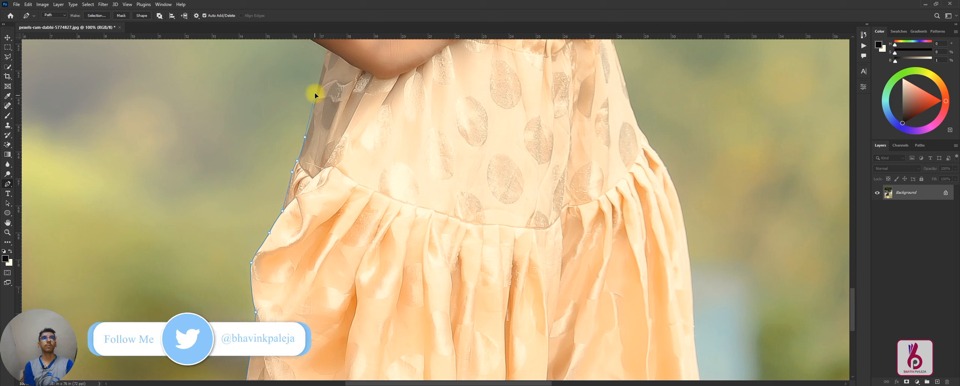
left_click(320, 76)
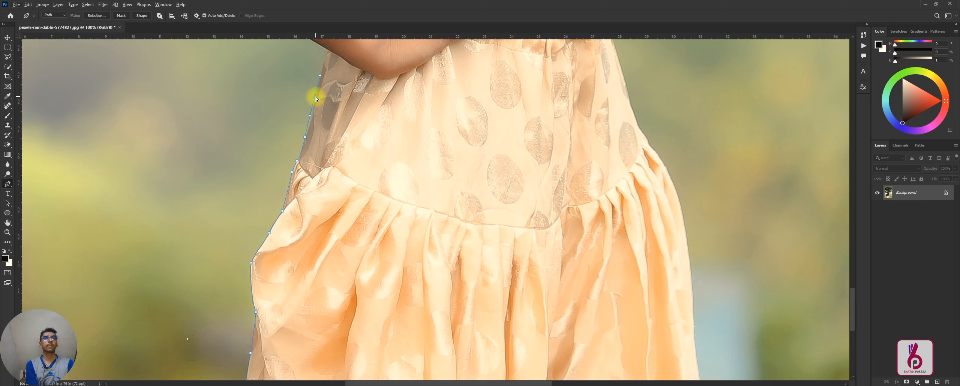
left_click_drag(315, 97, 312, 115)
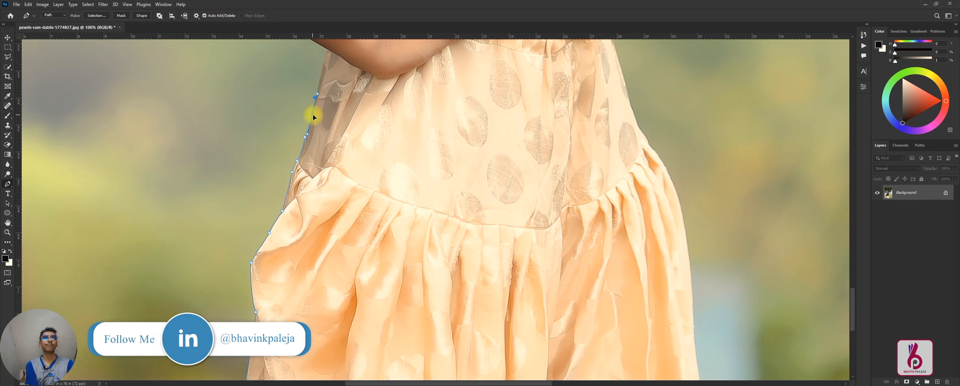
Step: Extend the pen path along the skirt's left edge up to where it meets the underside of the forearm
scroll(323, 118, "up", 3)
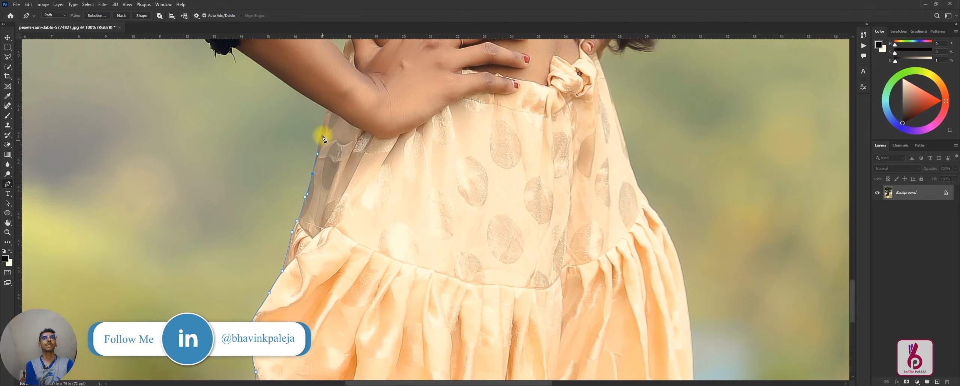
scroll(322, 161, "up", 2)
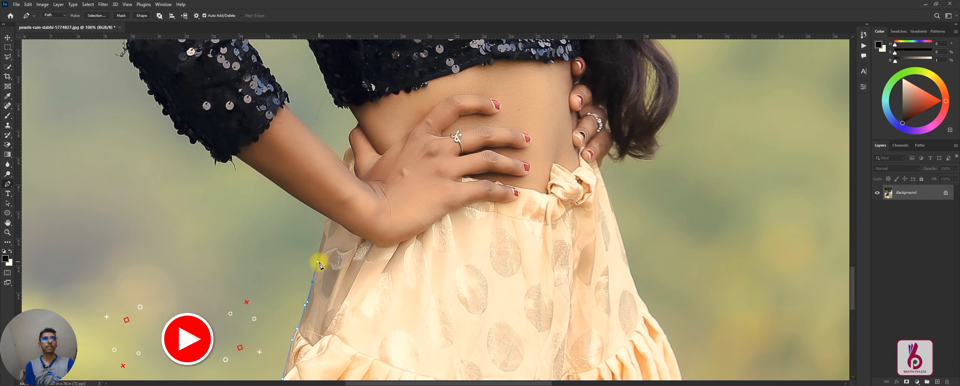
key("alt")
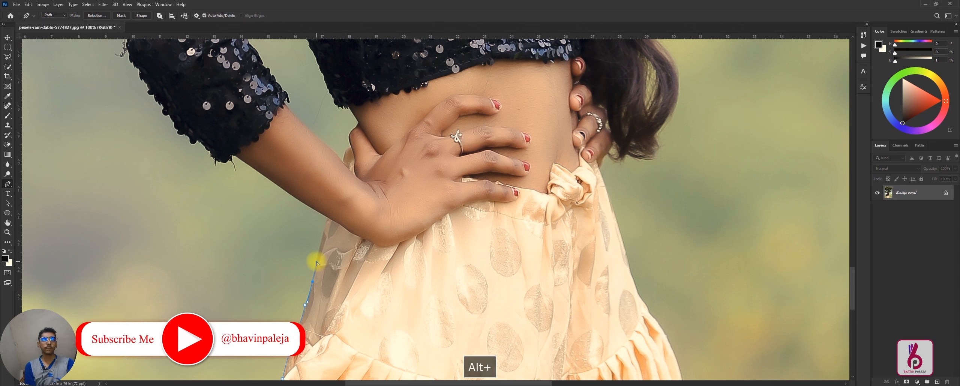
left_click(317, 262)
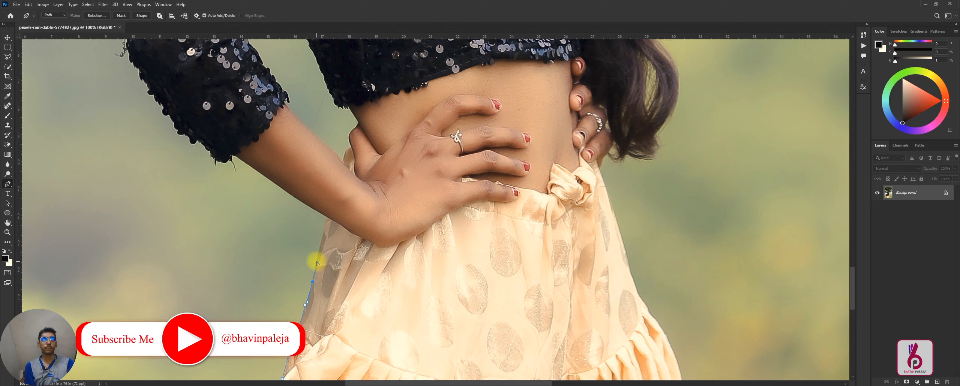
left_click(325, 224)
left_click(327, 217)
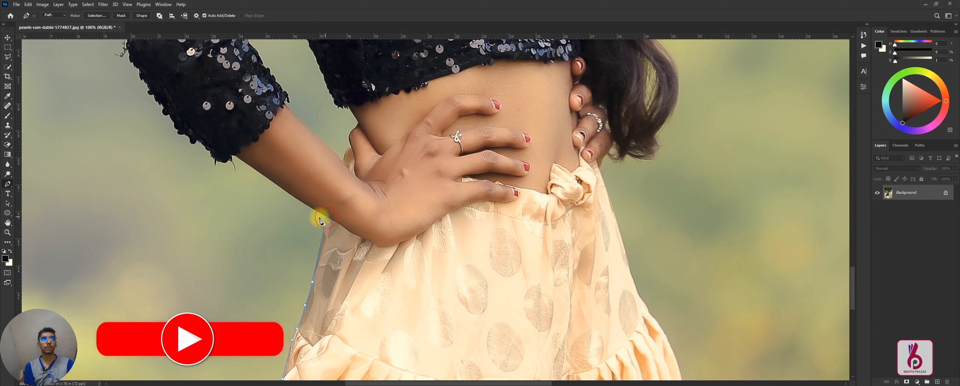
Step: Trace the path along the underside of the forearm and around the edge of the sequined sleeve cuff
left_click(283, 189)
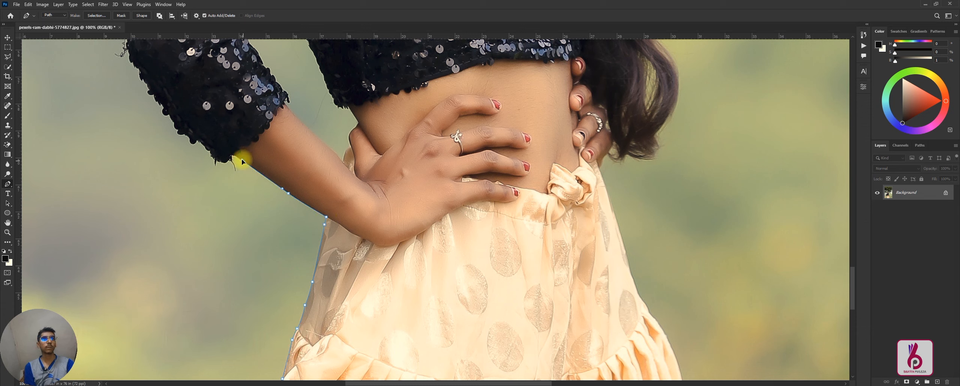
left_click(233, 156)
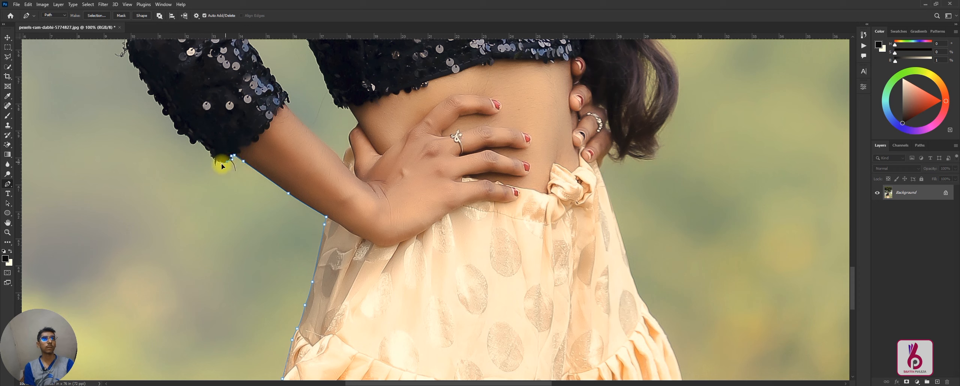
left_click_drag(218, 161, 216, 158)
left_click(218, 162, "alt")
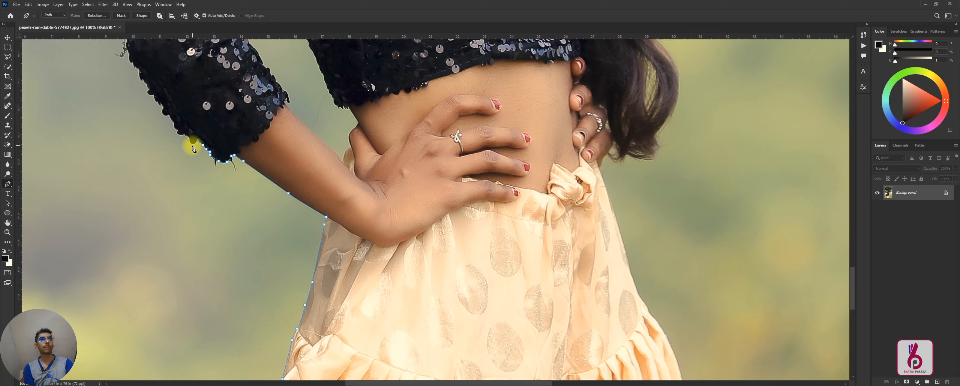
left_click(190, 141)
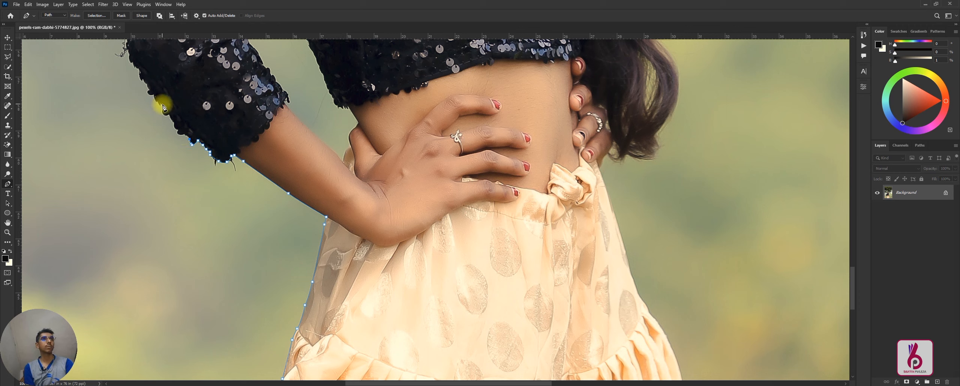
Step: Continue the path up the outer edge of the lower sleeve and around the bent elbow
left_click_drag(139, 67, 233, 220)
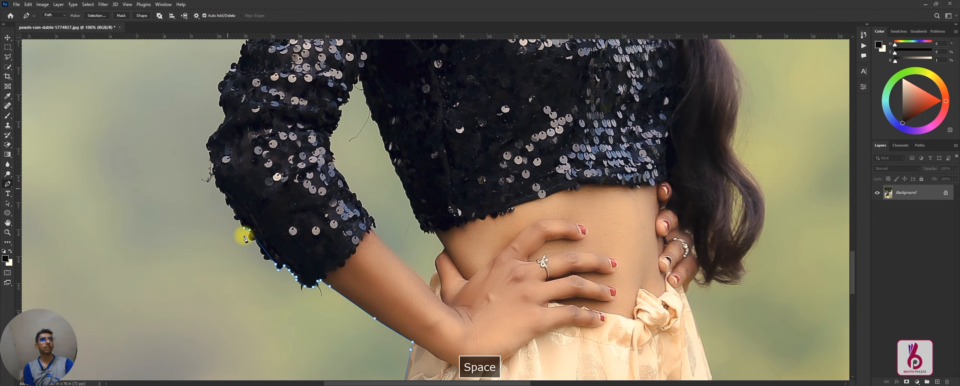
left_click(211, 161)
left_click(207, 144)
left_click(218, 128)
left_click(225, 114)
left_click(220, 103)
Step: Trace the outer edge of the upper sleeve from above the elbow toward the shoulder
left_click_drag(220, 103, 240, 206)
left_click(247, 178)
left_click(259, 162)
left_click(270, 143)
key("space")
left_click_drag(321, 69, 361, 231)
left_click(359, 225)
left_click(358, 214)
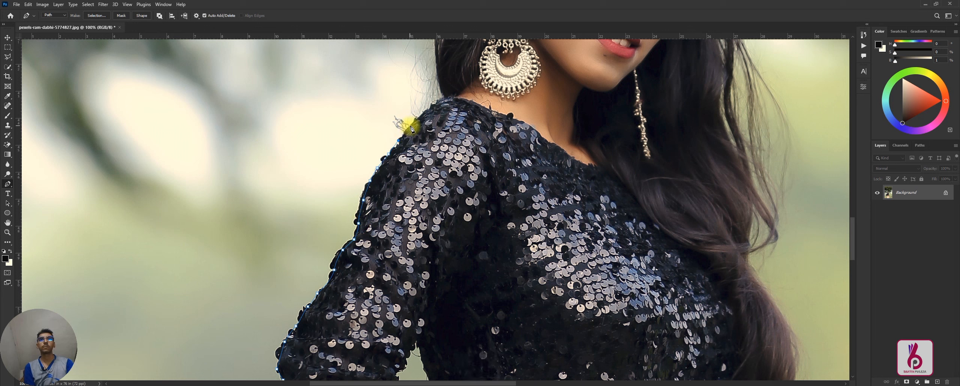
Step: Carry the path over the shoulder and around the outline of the hair to the other side of the head
key("space")
left_click_drag(428, 118, 435, 217)
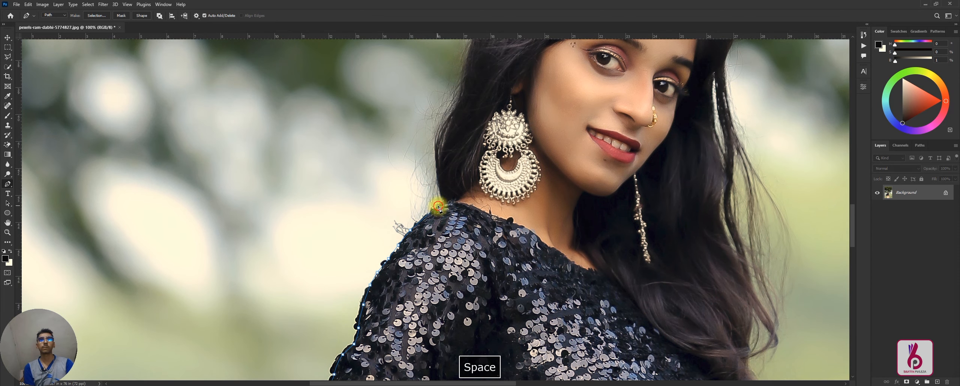
left_click(438, 208)
left_click(444, 203)
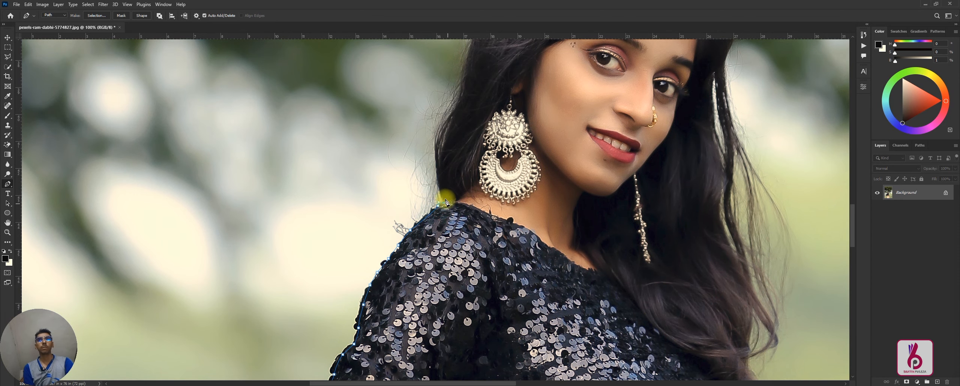
left_click(435, 164)
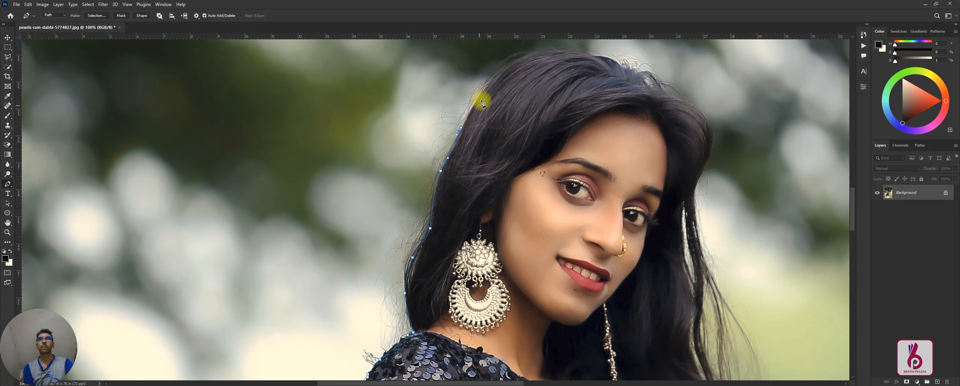
left_click(642, 74)
left_click(717, 143)
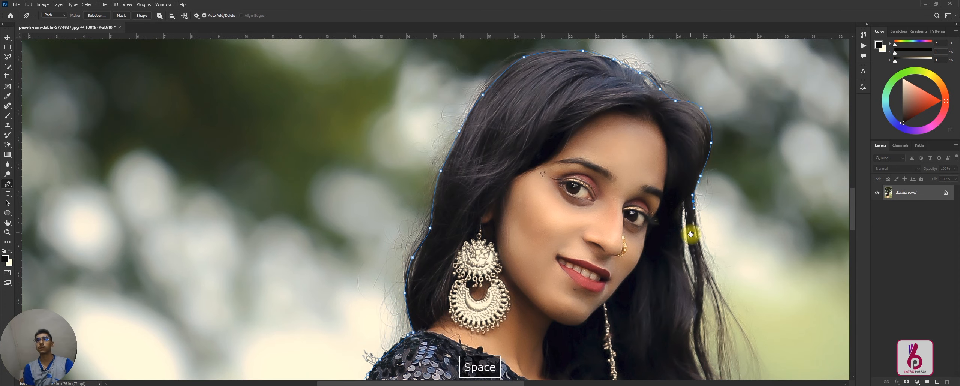
Step: Trace the path down the long hair on the woman's right-hand image side to the fingers at her waist
left_click_drag(692, 227, 593, 133)
left_click_drag(594, 326, 542, 146)
left_click(544, 144)
left_click(547, 184)
left_click(533, 226)
left_click(521, 248)
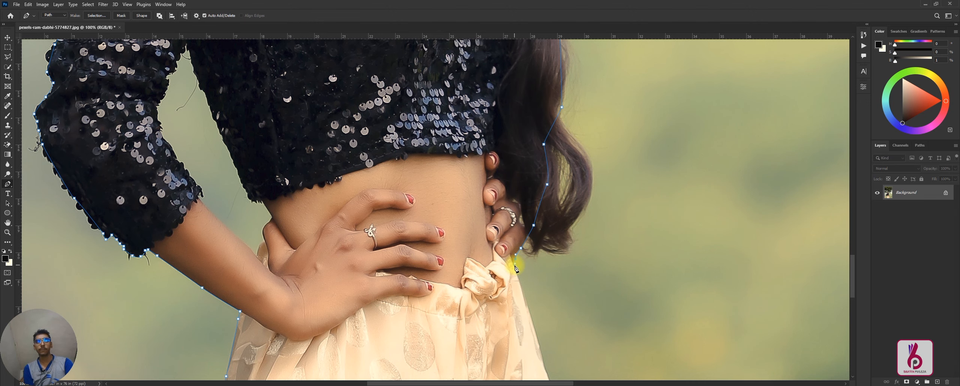
Step: Continue the path from the waist down the skirt's right edge, curving around the gathered seam
left_click_drag(521, 287, 465, 159)
left_click(497, 260)
left_click(507, 280)
left_click_drag(519, 292, 521, 296)
left_click_drag(535, 316, 494, 78)
left_click_drag(499, 101, 503, 118)
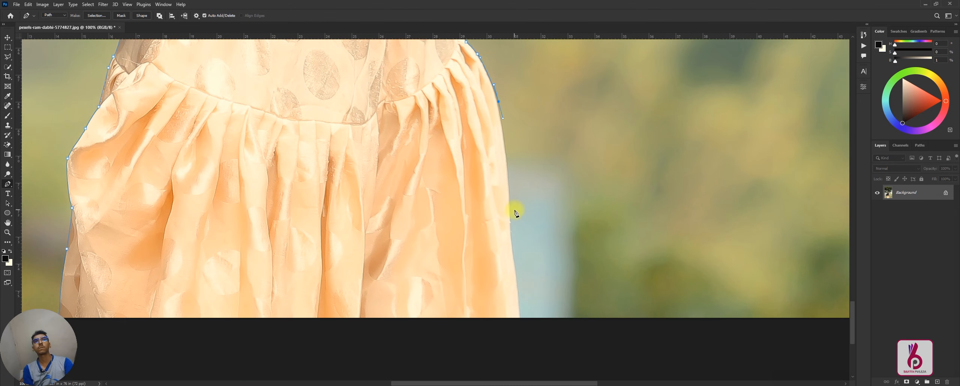
Step: Trace the skirt's lower right edge down to just past the bottom border of the image
left_click(513, 253)
left_click(515, 277)
left_click(519, 311)
left_click(520, 316)
left_click(521, 320)
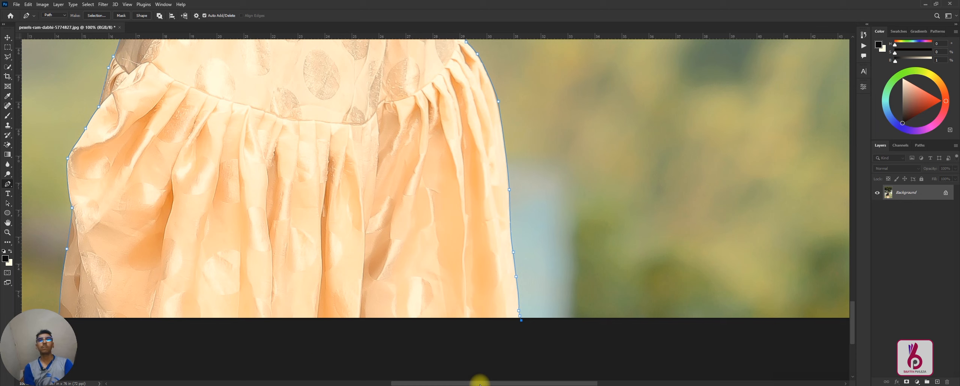
Step: Place anchors in the empty area beneath the image and close the path at the skirt's lower left corner
left_click(318, 352)
left_click_drag(176, 347, 346, 322)
left_click(305, 342)
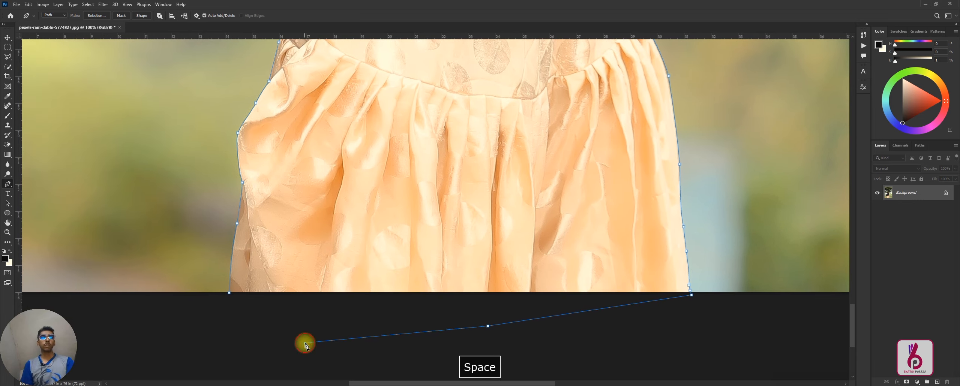
left_click(233, 318)
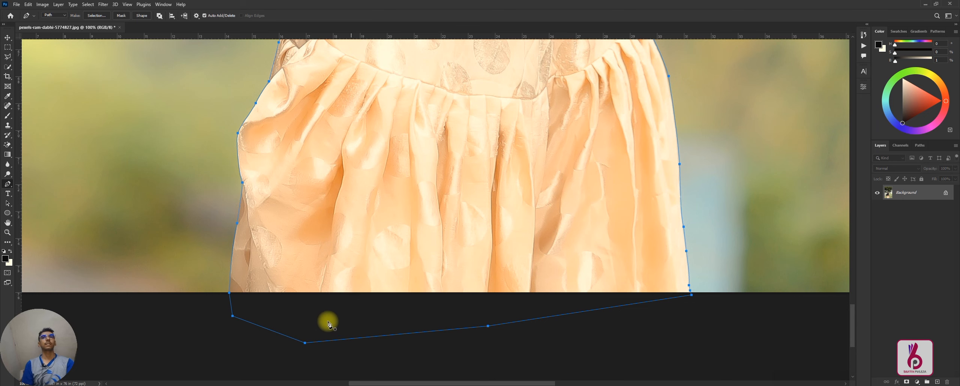
scroll(418, 150, "up", 1)
key("ctrl+minus")
key("ctrl+minus")
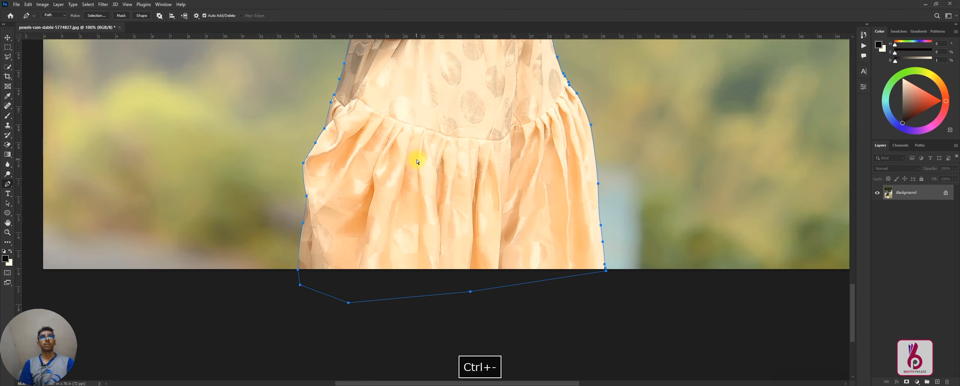
scroll(417, 159, "up", 3)
scroll(417, 200, "up", 5)
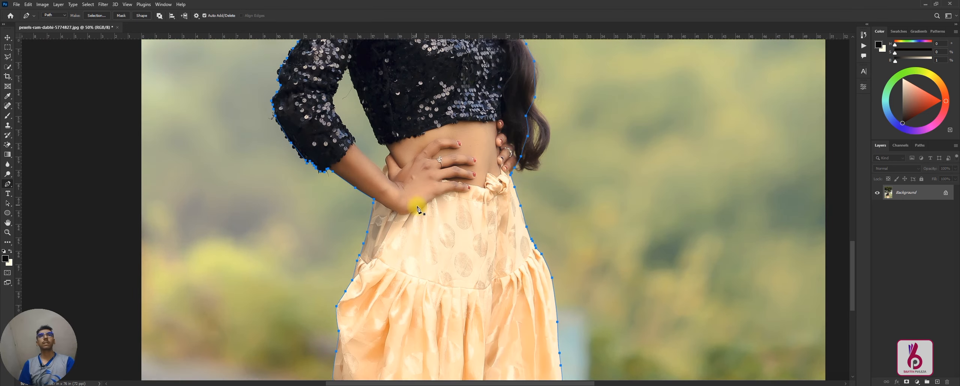
scroll(450, 169, "up", 1)
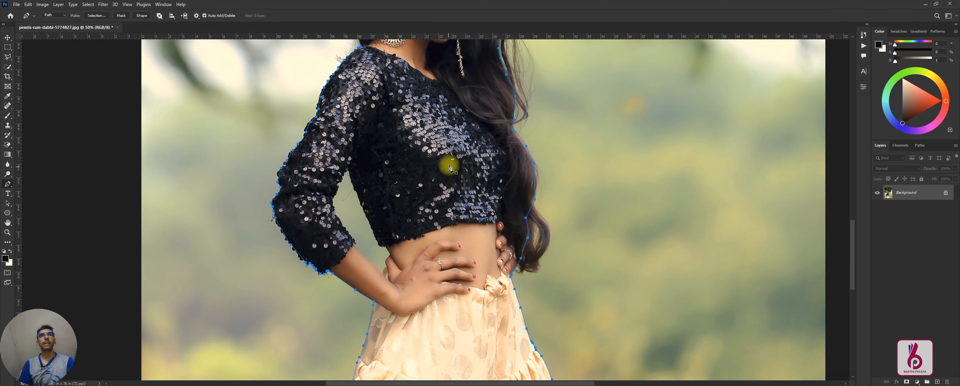
scroll(449, 165, "up", 2)
right_click(439, 152)
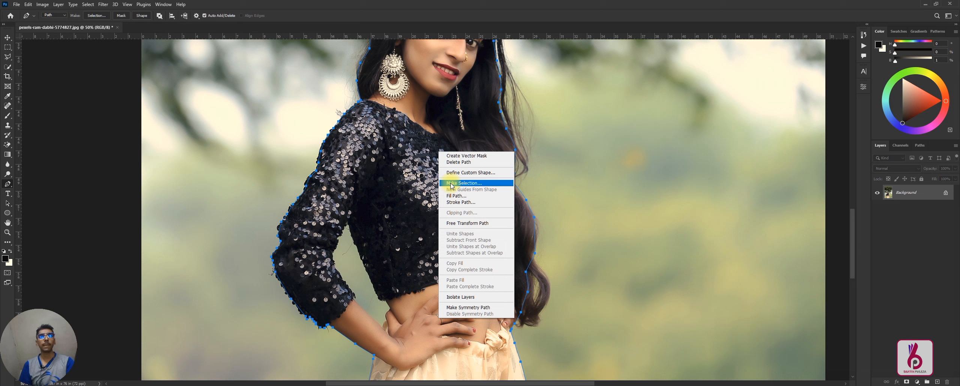
left_click(471, 184)
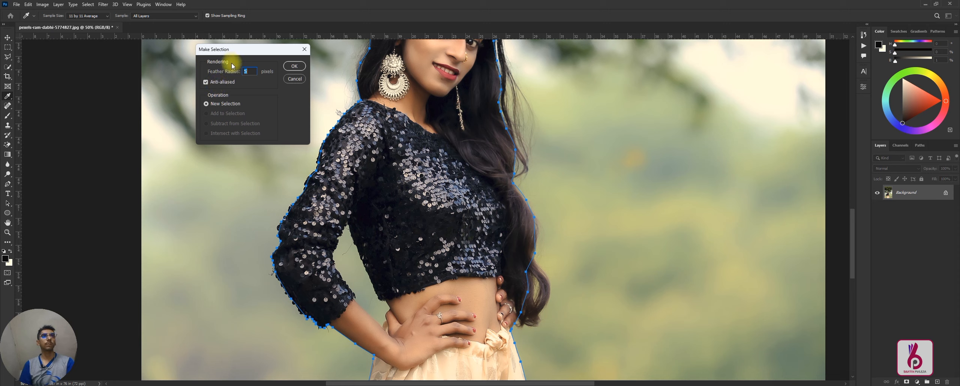
left_click(288, 79)
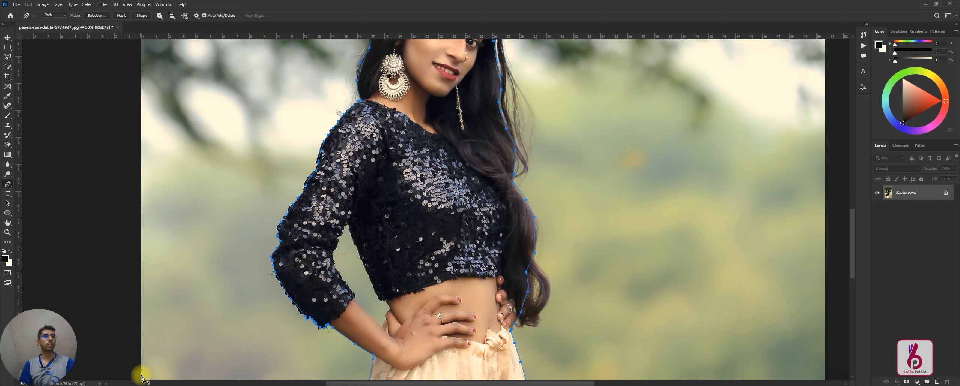
Step: Set the document status information to show Document Sizes
left_click(101, 384)
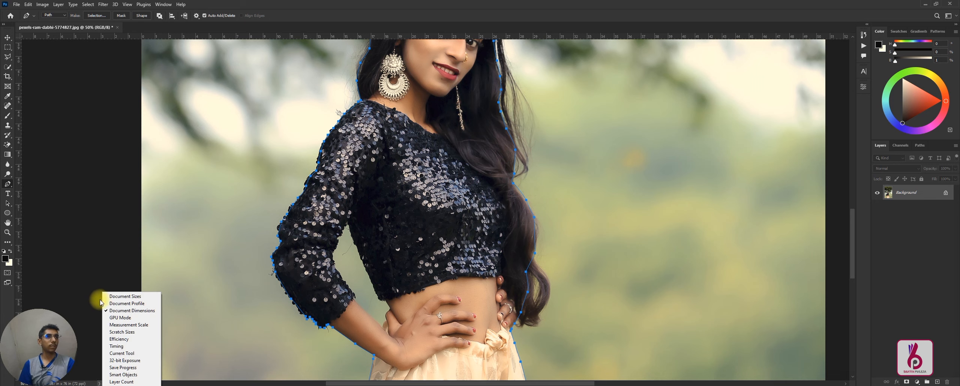
left_click(124, 296)
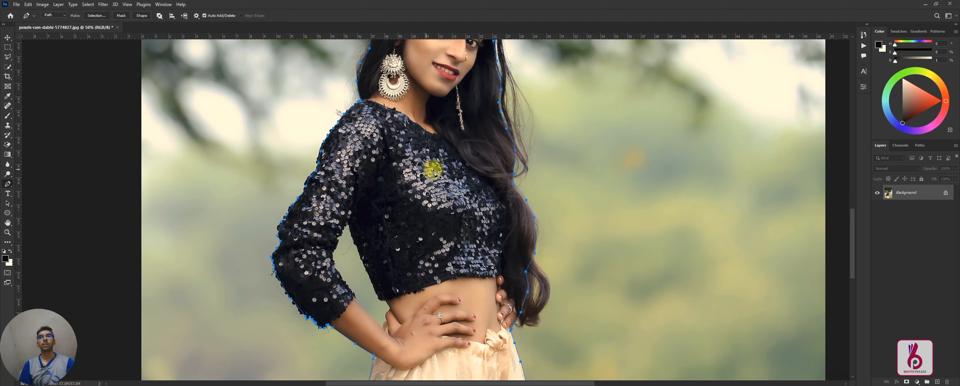
Step: Convert the traced outline path into a new anti-aliased selection with a feather radius of 4 pixels
right_click(437, 135)
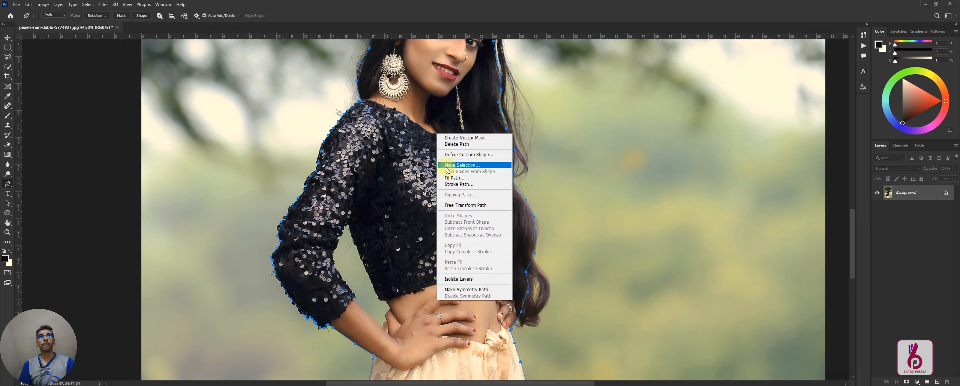
left_click(457, 166)
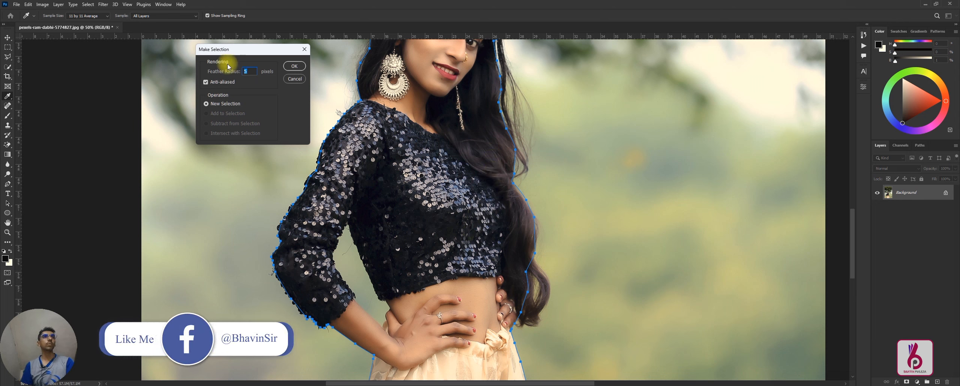
left_click(246, 71)
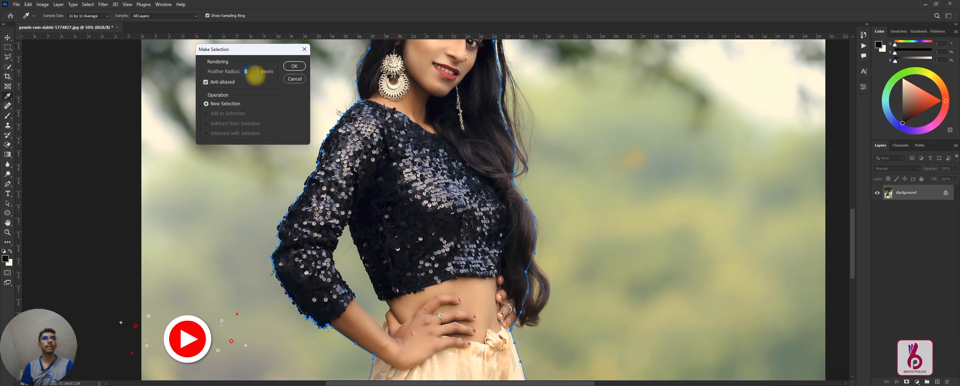
double_click(246, 71)
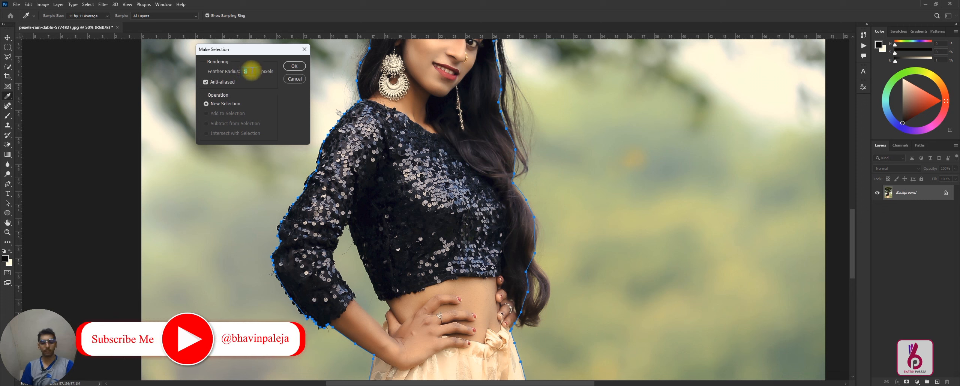
type("4")
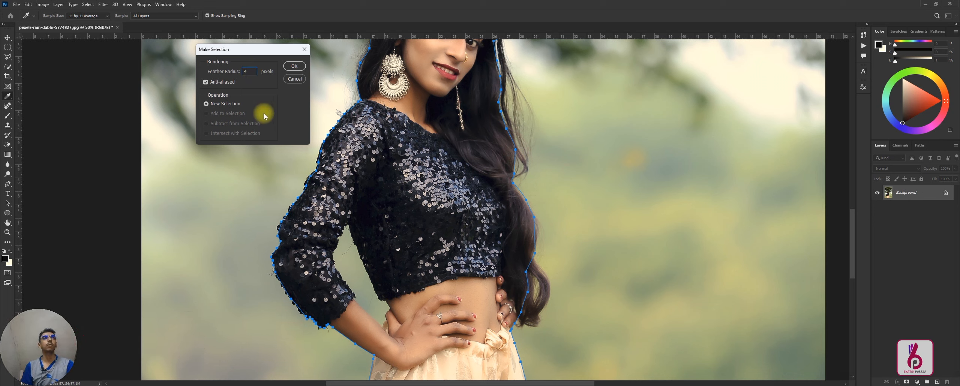
left_click(290, 67)
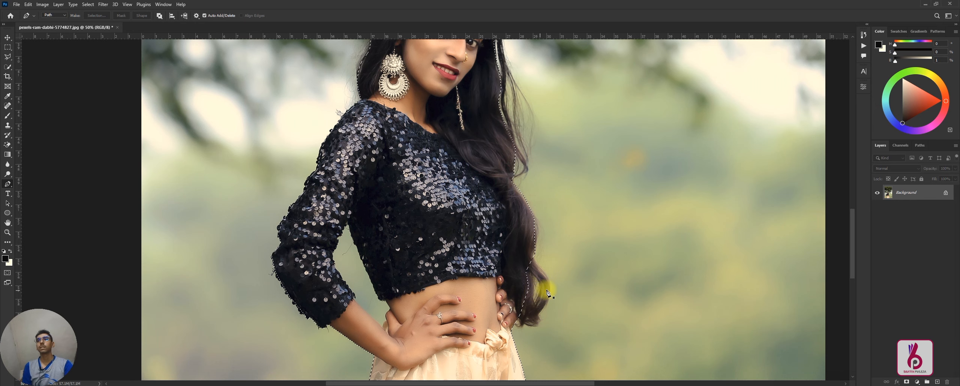
Step: Add a layer mask that reveals only the selected woman
scroll(257, 111, "up", 2)
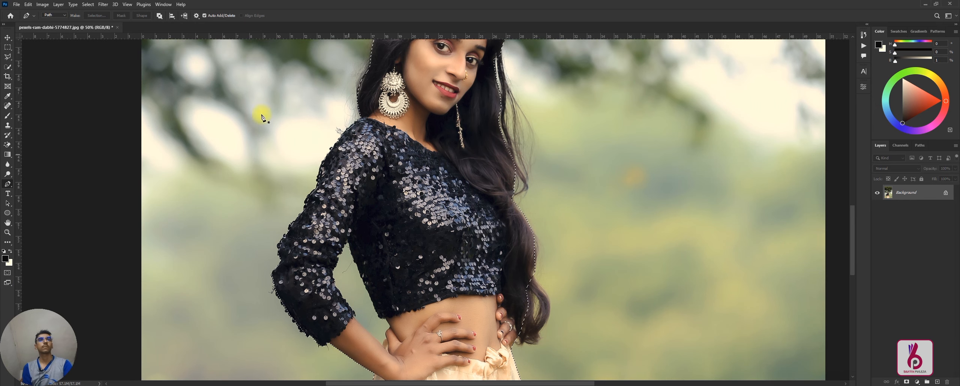
left_click(59, 4)
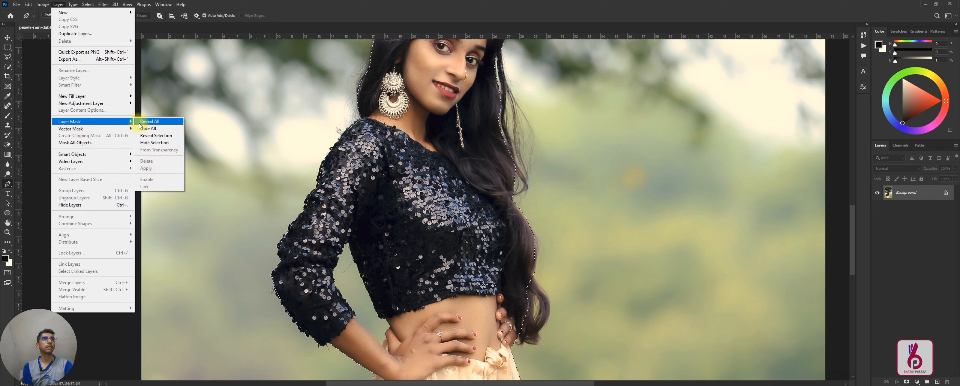
left_click(176, 138)
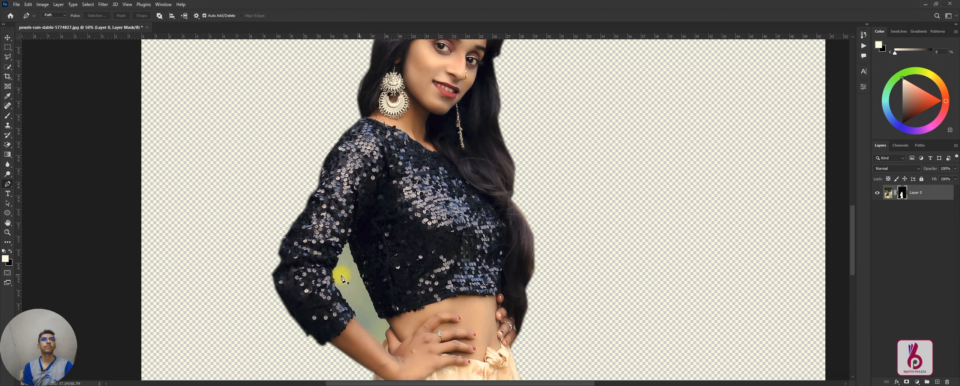
Step: Start a Pen tool path in the gap inside the bent arm, from the waist beside the thumb around the blouse's lower corner
scroll(362, 230, "down", 3)
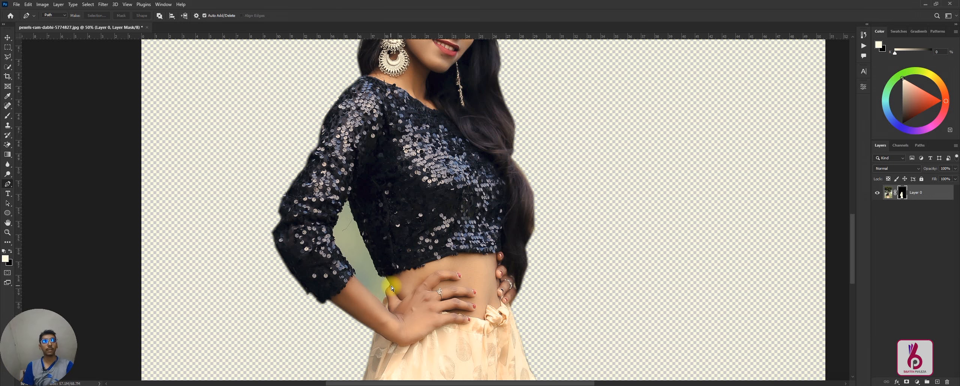
key("ctrl+plus")
left_click_drag(334, 219, 375, 171)
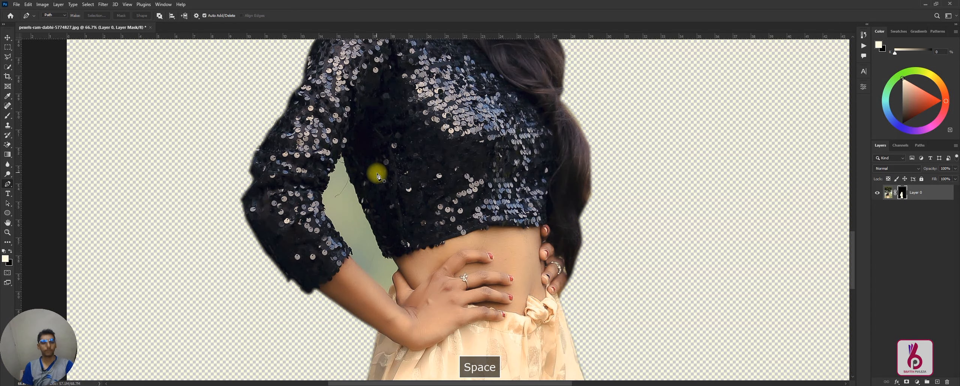
key("ctrl+plus")
key("ctrl+plus")
left_click_drag(354, 260, 382, 149)
key("ctrl+minus")
key("ctrl+minus")
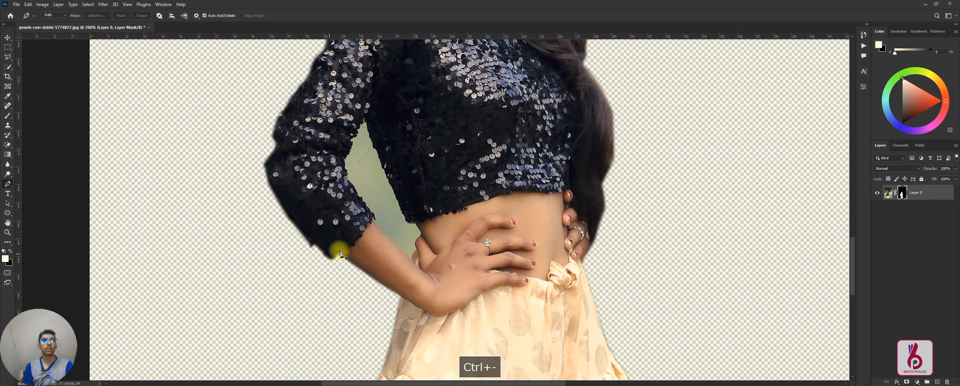
key("ctrl+plus")
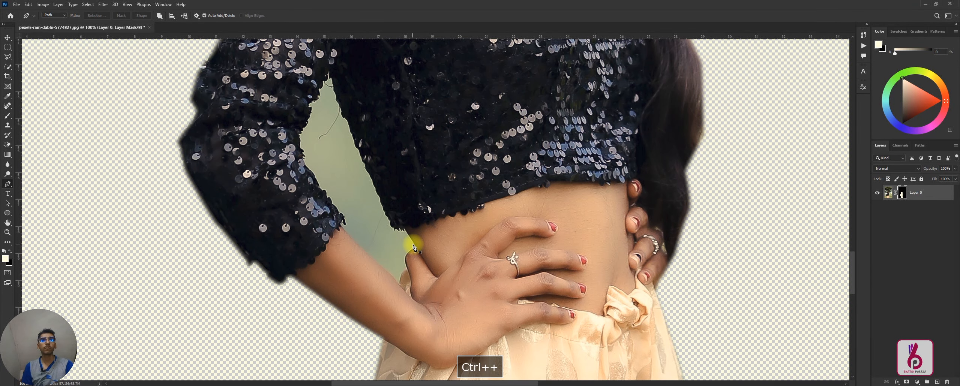
left_click(413, 244)
left_click(404, 229)
left_click(393, 228)
left_click(388, 223)
Step: Continue the path up the blouse's side edge to the narrow top of the gap under the arm
left_click(387, 218)
left_click(380, 202)
left_click(375, 191)
left_click(371, 177)
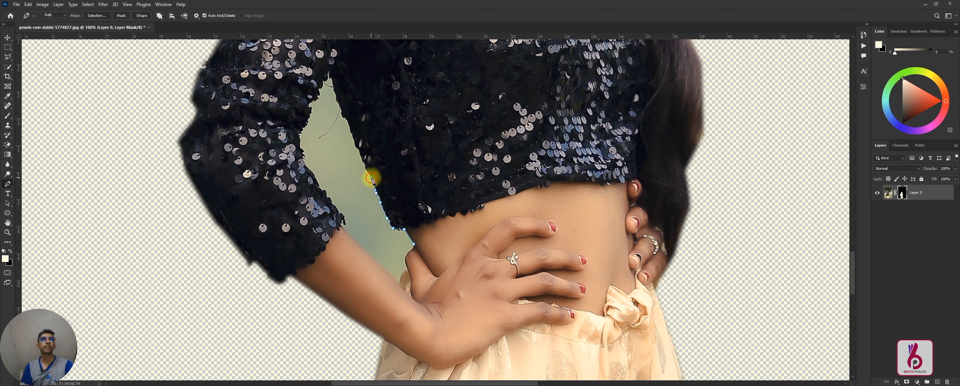
left_click(361, 157)
left_click(356, 146)
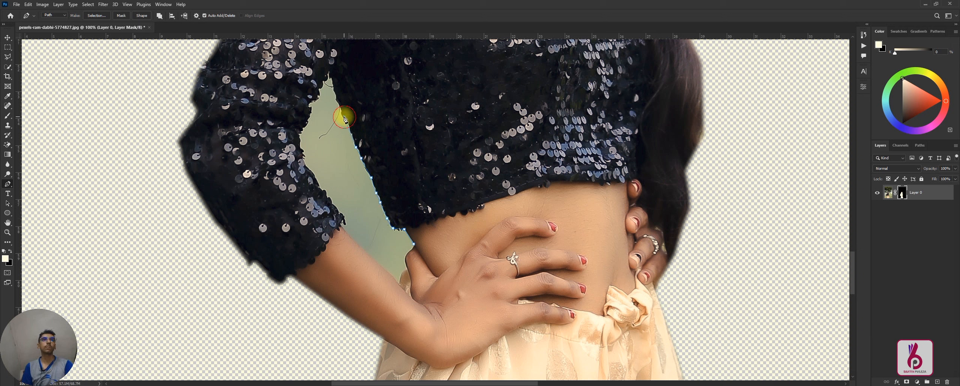
left_click(339, 104)
left_click(330, 73)
Step: Trace down the sleeve's inner edge and along the forearm to the lowest point of the arm gap
left_click(321, 77)
left_click(309, 107)
left_click(299, 132)
left_click(308, 168)
left_click(346, 231)
left_click(375, 261)
left_click(388, 272)
left_click(396, 280)
left_click(399, 284)
Step: Trace up along the thumb and close the path at its starting point beside the waist
left_click(401, 275)
left_click(405, 269)
left_click(406, 259)
left_click(408, 252)
left_click(412, 248)
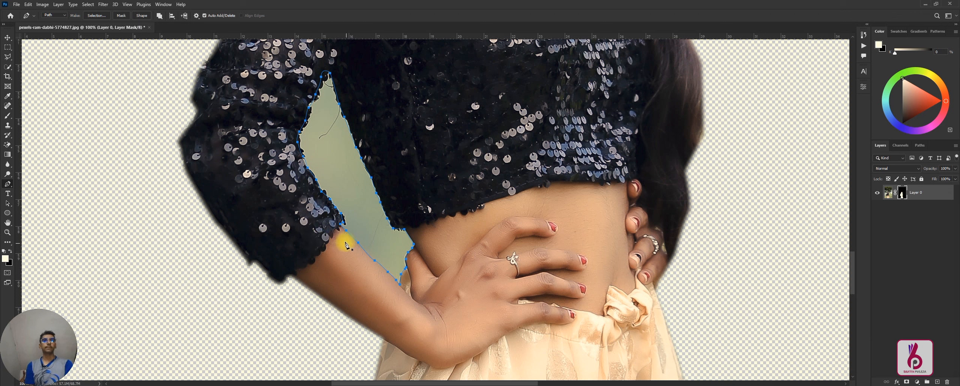
Step: Convert the arm gap path into a new selection with a feather radius of 4 pixels
right_click(348, 188)
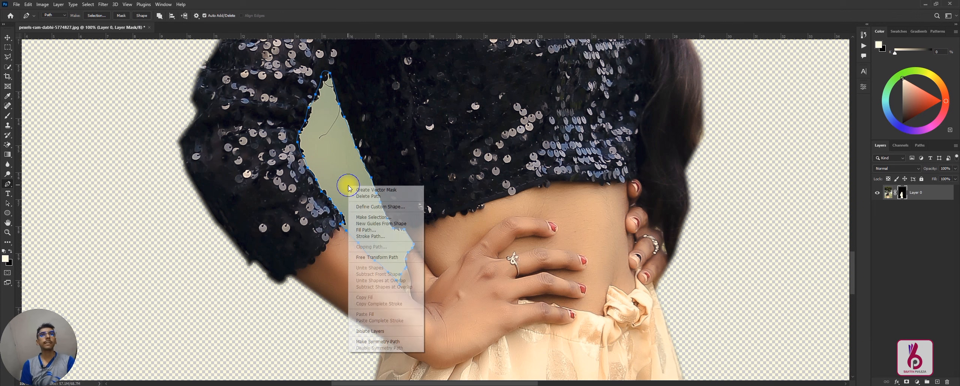
left_click(361, 217)
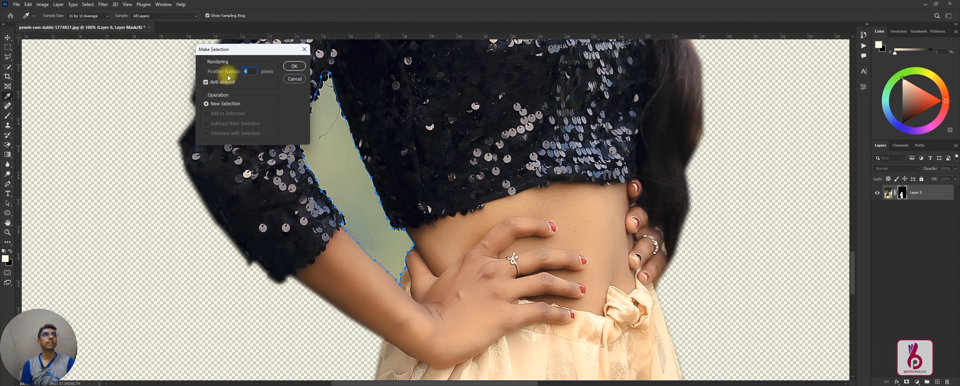
left_click(293, 67)
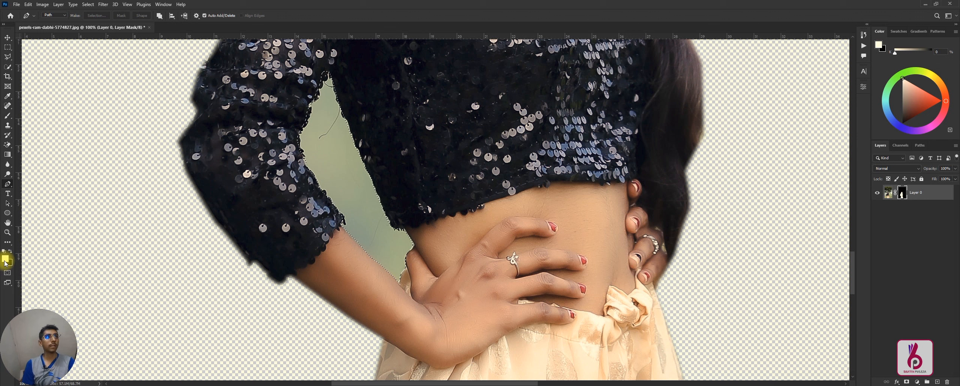
Step: Fill the selected arm gap on the layer mask with the black background colour, and deselect
key("ctrl+alt+BackSpace")
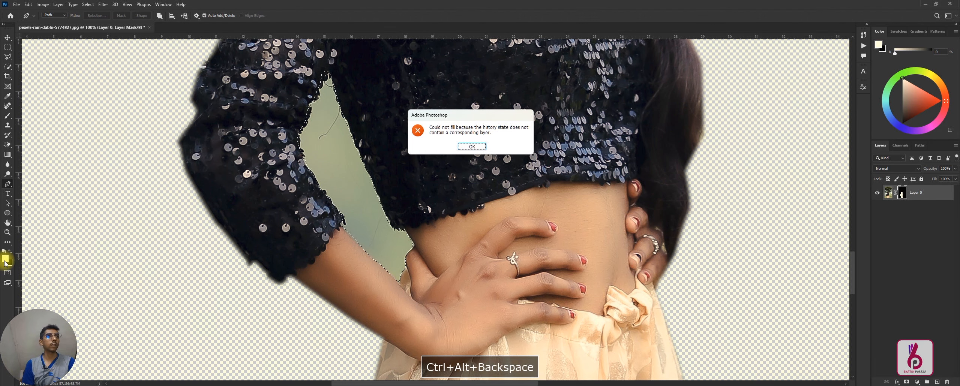
left_click(473, 147)
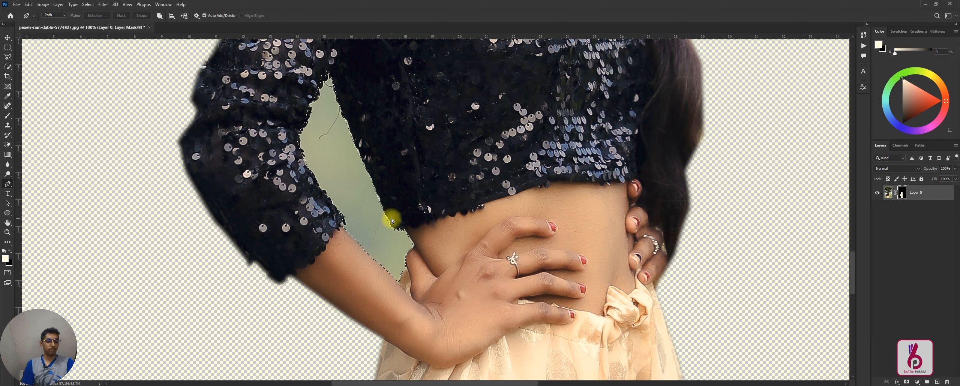
key("ctrl+BackSpace")
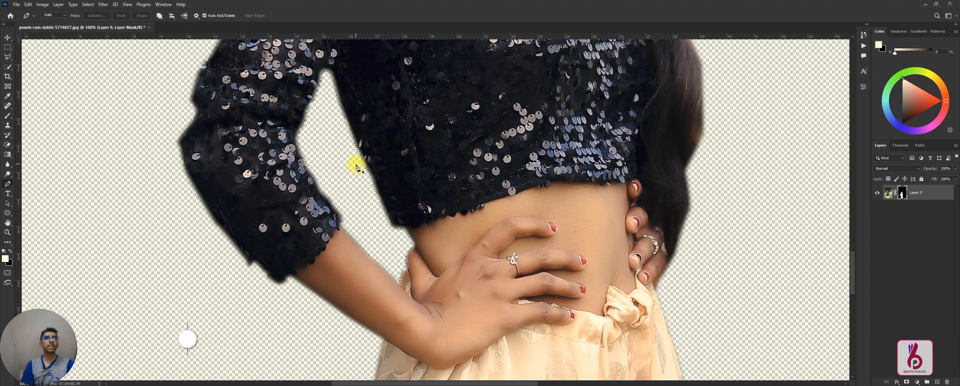
key("ctrl+d")
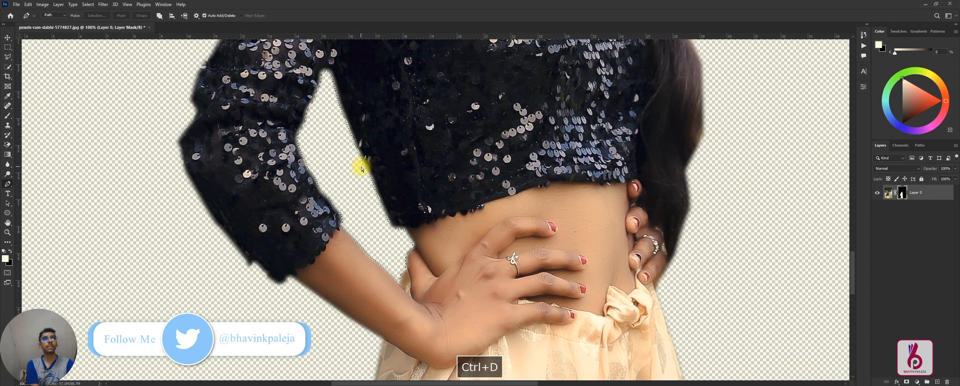
Step: Open the layer mask of the cut-out in Select and Mask
key("ctrl+minus")
key("ctrl+minus")
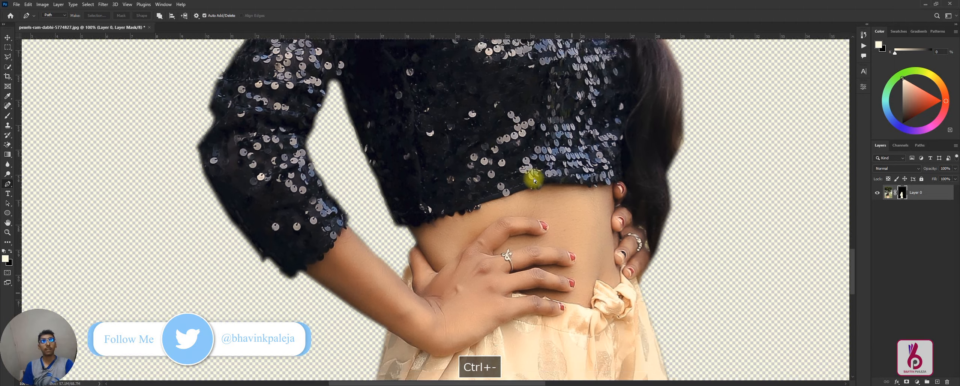
key("ctrl+minus")
key("ctrl+minus")
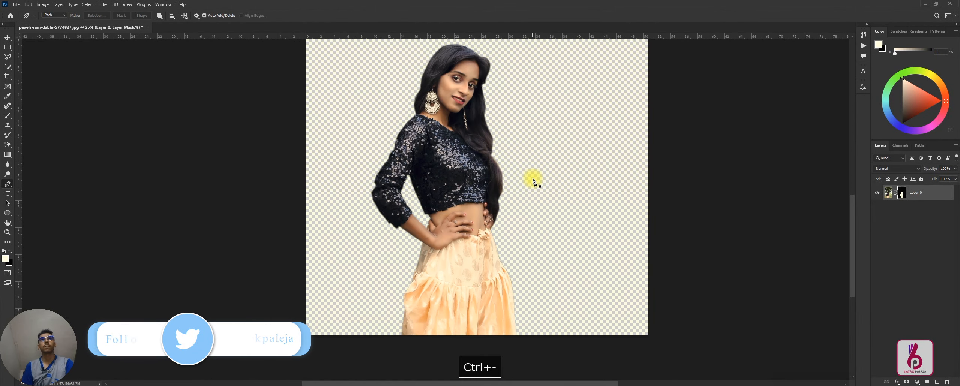
scroll(532, 179, "up", 1)
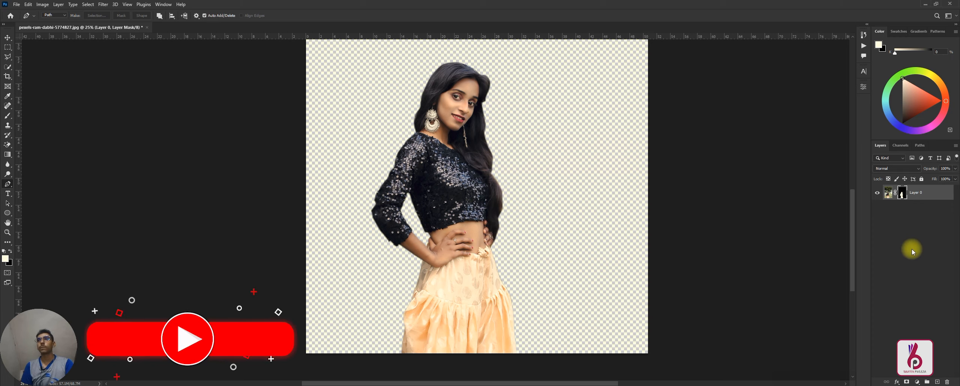
right_click(903, 194)
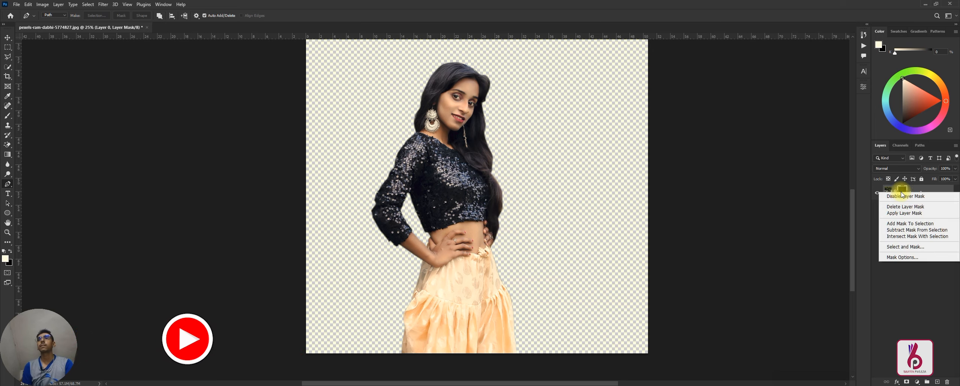
left_click(903, 247)
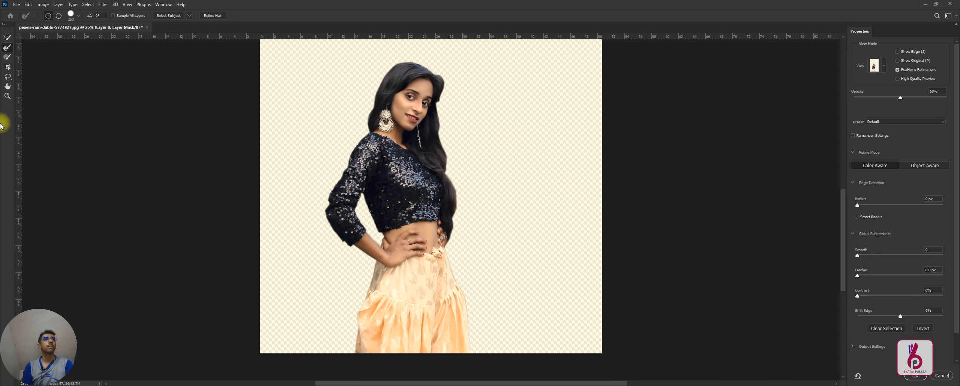
Step: Refine the sleeve's outer edge and the lower end of the long hair with the Refine Edge Brush at size 100
left_click(8, 48)
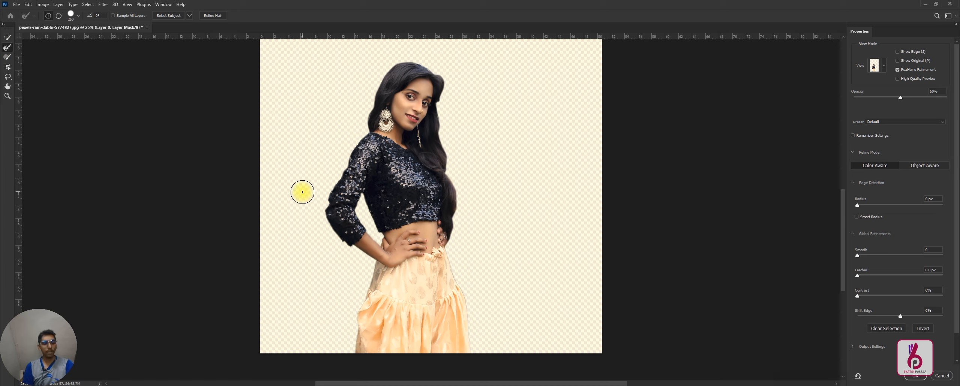
key("bracketleft")
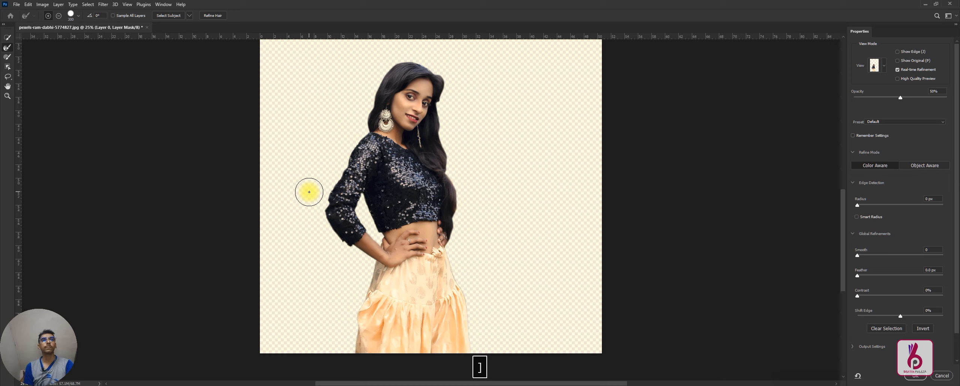
key("bracketleft")
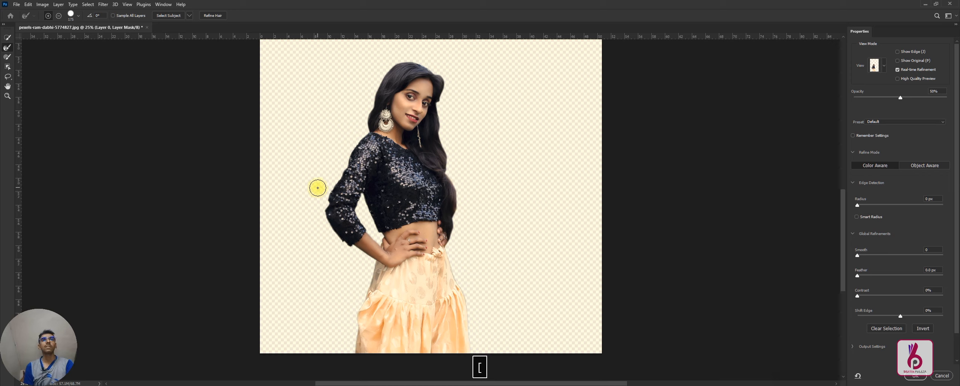
key("p")
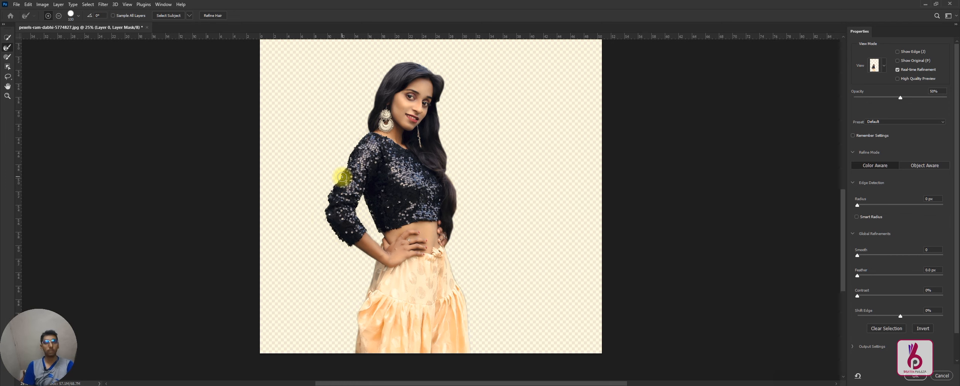
key("ctrl+plus")
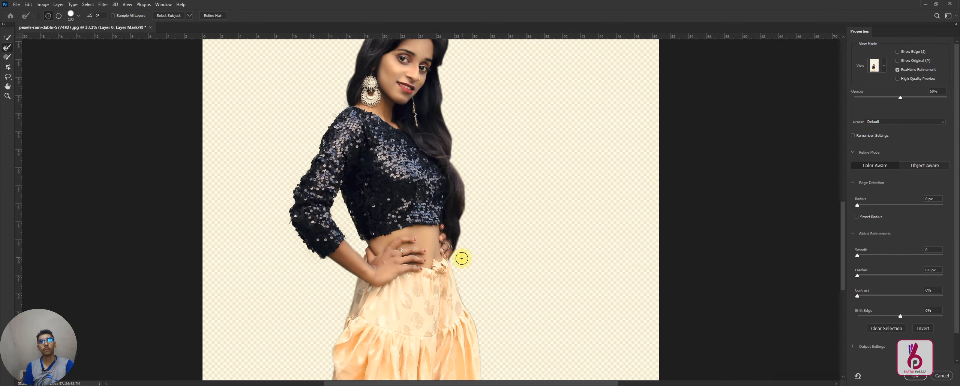
mouse_move(459, 255)
left_mouse_down()
mouse_move(457, 244)
mouse_move(456, 259)
mouse_move(476, 240)
mouse_move(458, 244)
mouse_move(474, 194)
mouse_move(465, 185)
mouse_move(471, 195)
left_mouse_up()
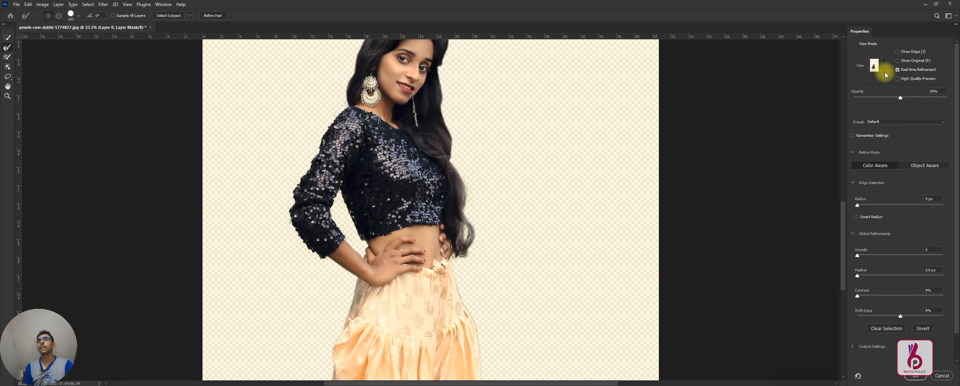
Step: Preview the cut-out in Onion Skin view at 60% transparency, and return to the On White view
left_click(884, 74)
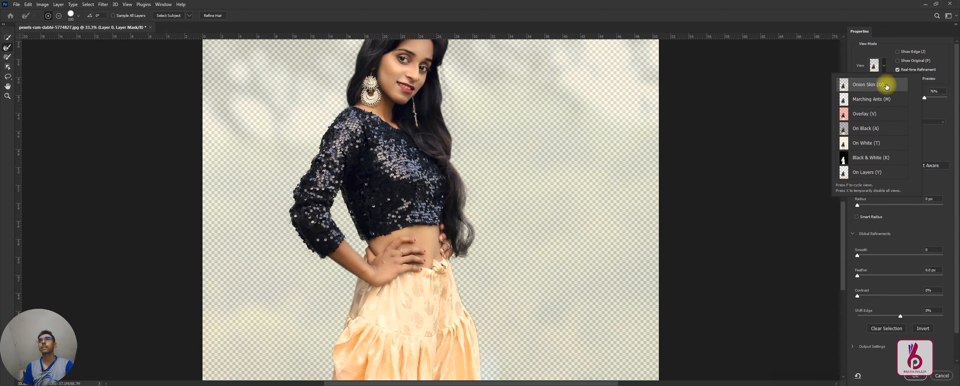
left_click(887, 58)
left_click_drag(924, 97, 892, 97)
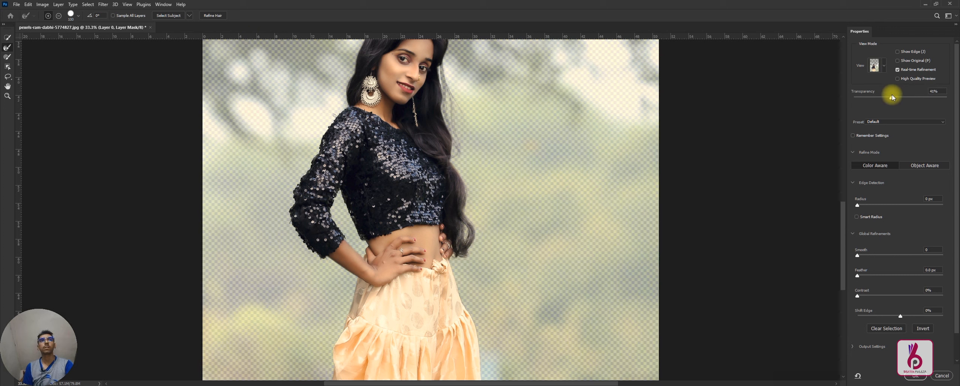
left_click(885, 70)
left_click(864, 144)
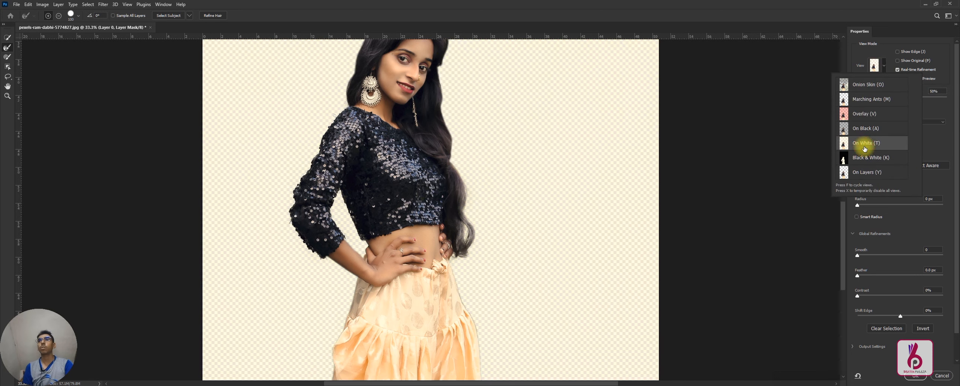
Step: Refine the hair edges along both sides and the crown with the Refine Edge Brush, and restore the original edge around the head's top
left_click(463, 188)
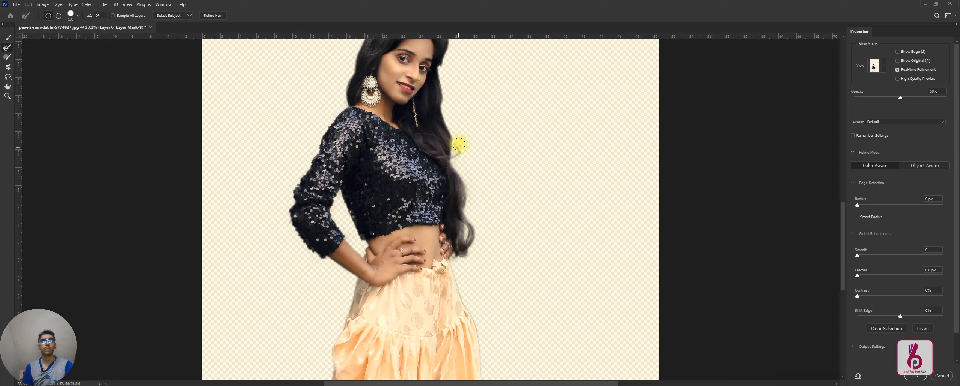
left_click_drag(447, 120, 446, 57)
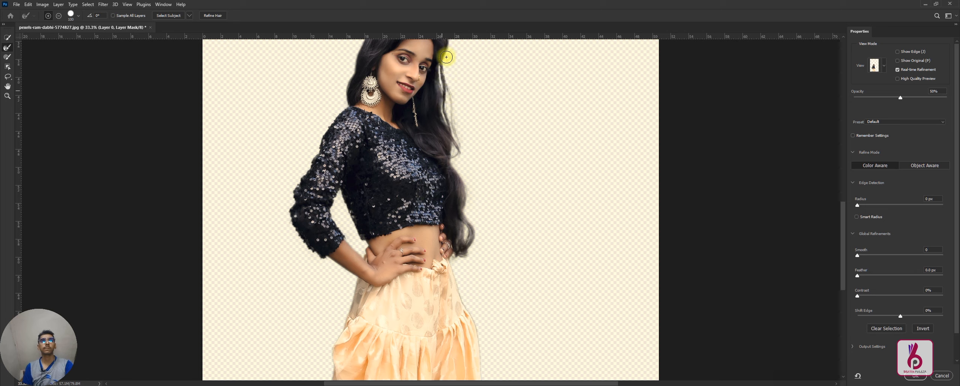
scroll(459, 84, "up", 5)
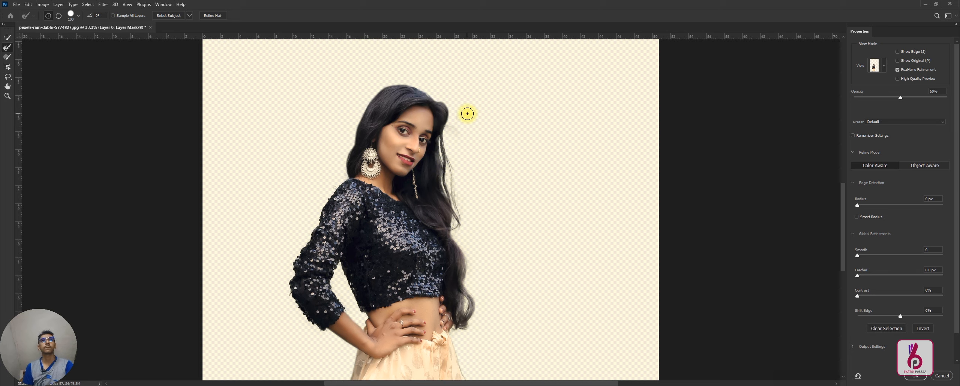
mouse_move(447, 133)
left_mouse_down()
mouse_move(454, 117)
mouse_move(433, 96)
left_mouse_up()
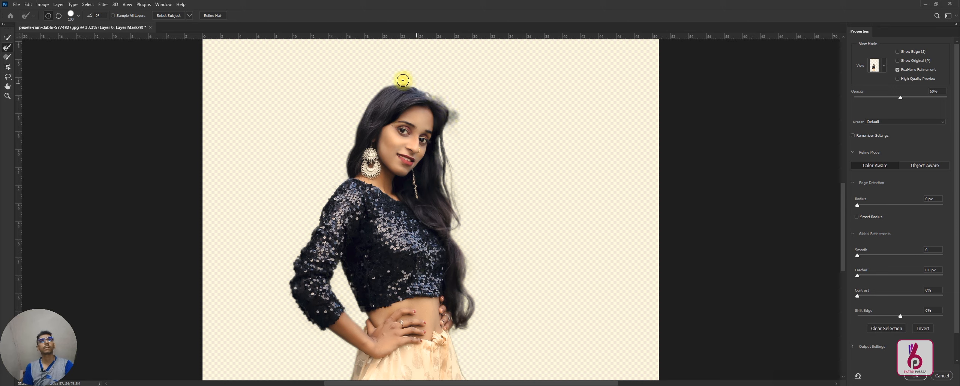
left_click_drag(356, 122, 348, 145)
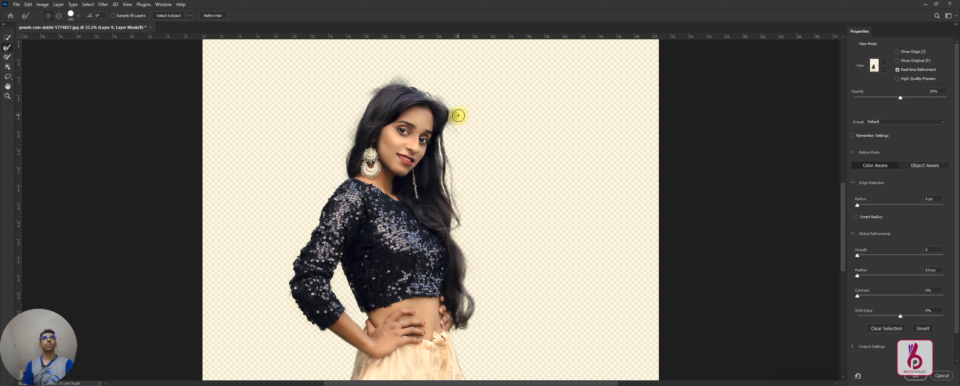
left_click(59, 17)
mouse_move(415, 92)
left_mouse_down()
mouse_move(450, 101)
mouse_move(457, 117)
left_mouse_up()
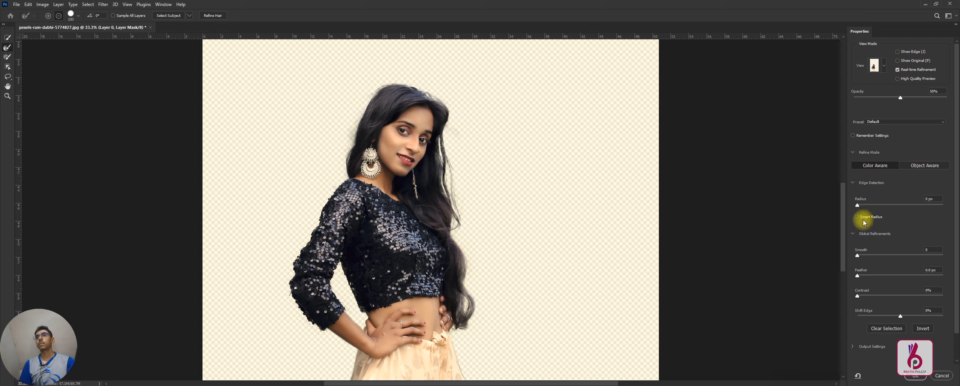
Step: Enable Smart Radius and set Smooth to 12, Feather to 0.8 px, Contrast to 20% and Shift Edge to 0%
left_click_drag(956, 225, 956, 255)
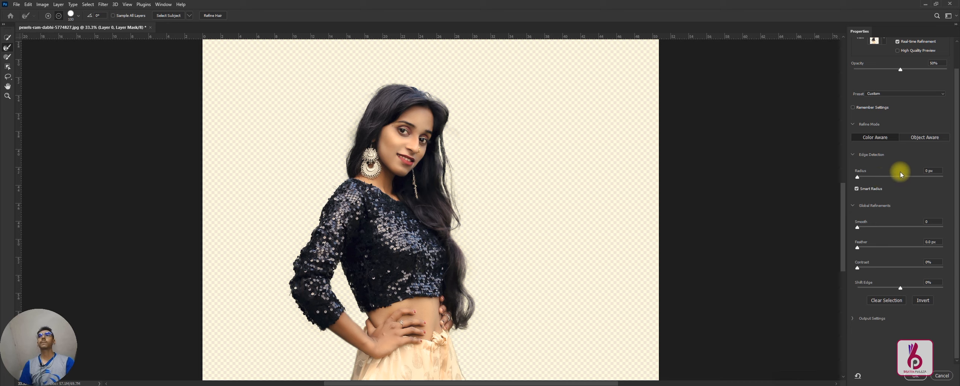
left_click_drag(858, 229, 863, 230)
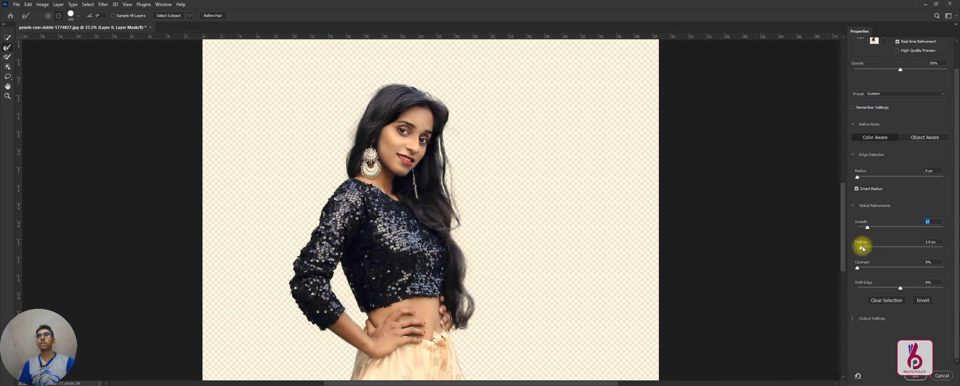
left_click_drag(866, 248, 863, 249)
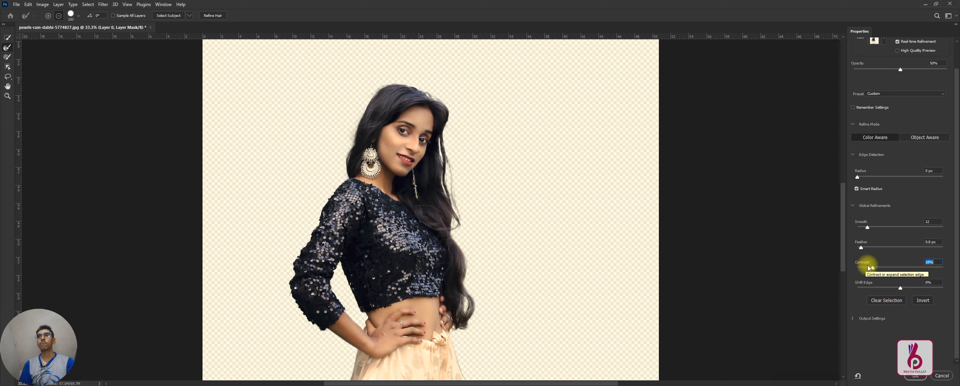
left_click(874, 268)
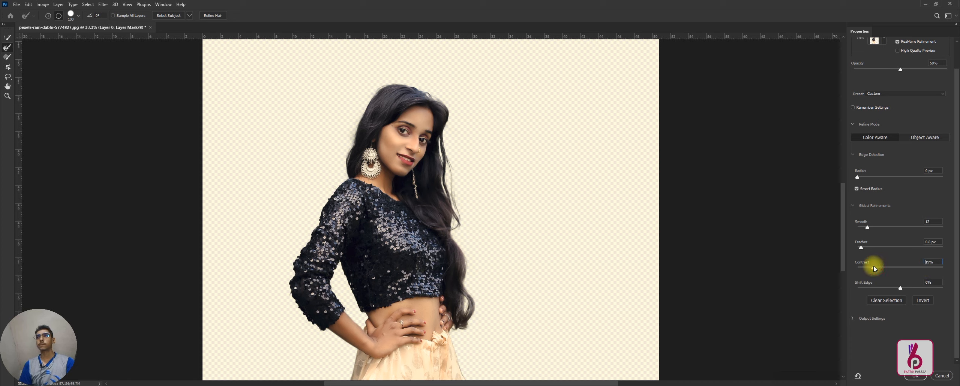
left_click_drag(875, 267, 875, 266)
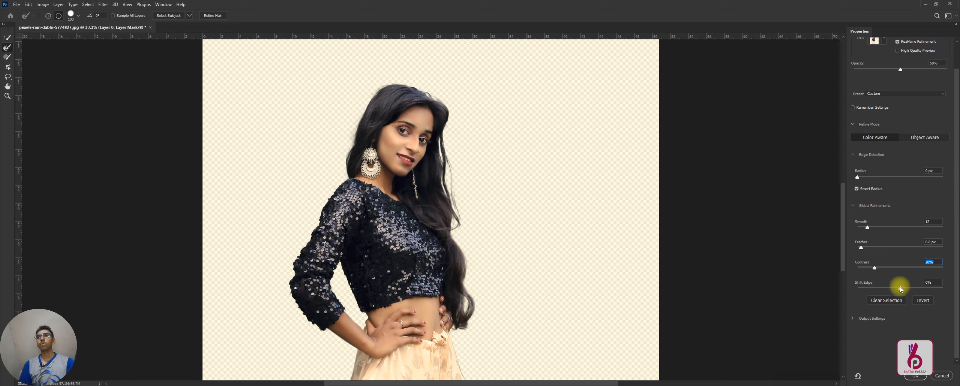
left_click_drag(914, 288, 850, 290)
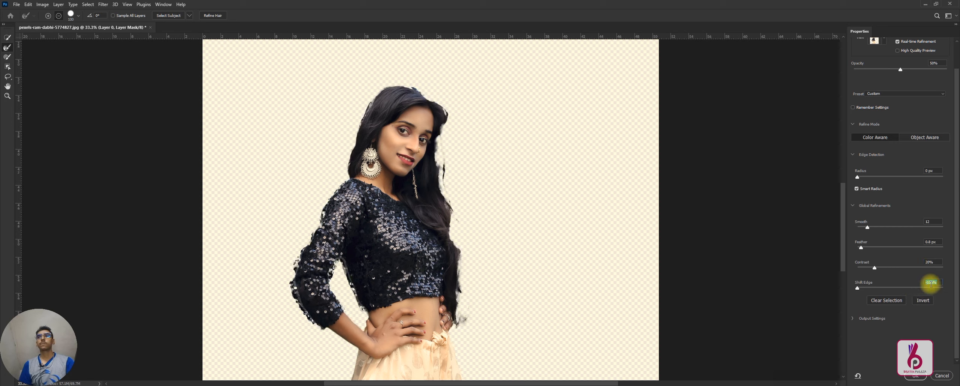
type("0")
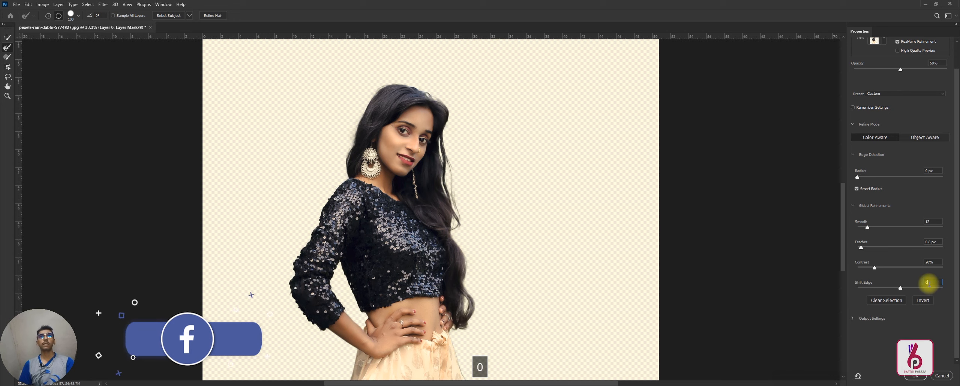
Step: Enable Decontaminate Colors with a low amount, and output the refined cut-out as a new layer with a layer mask
left_click(853, 319)
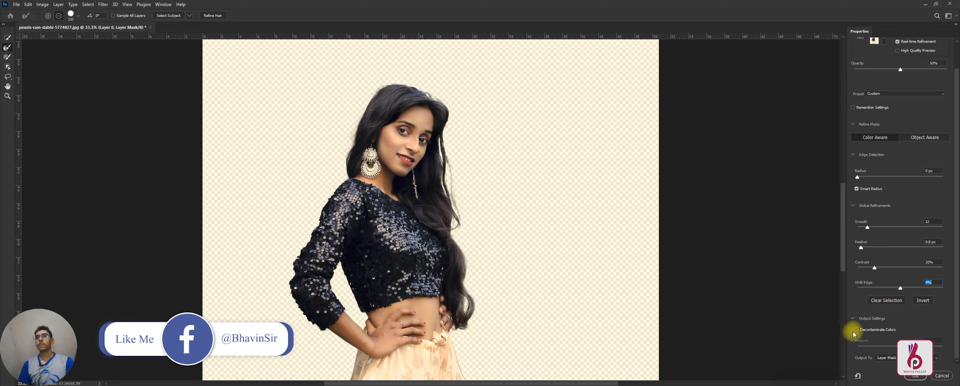
left_click(856, 331)
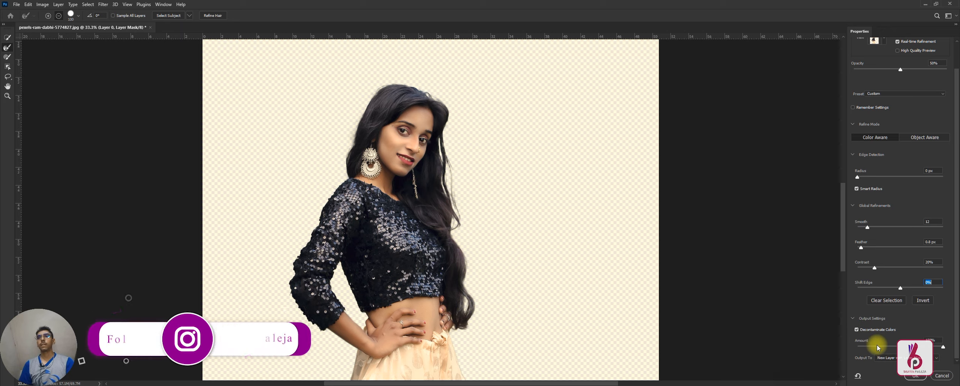
left_click(875, 345)
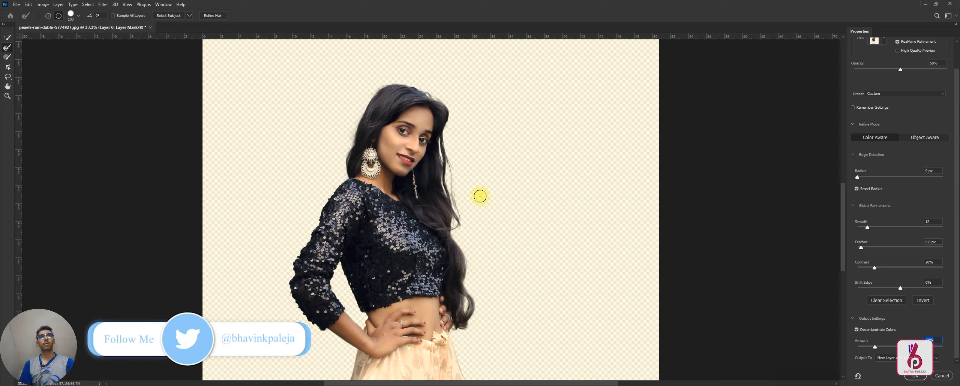
key("Return")
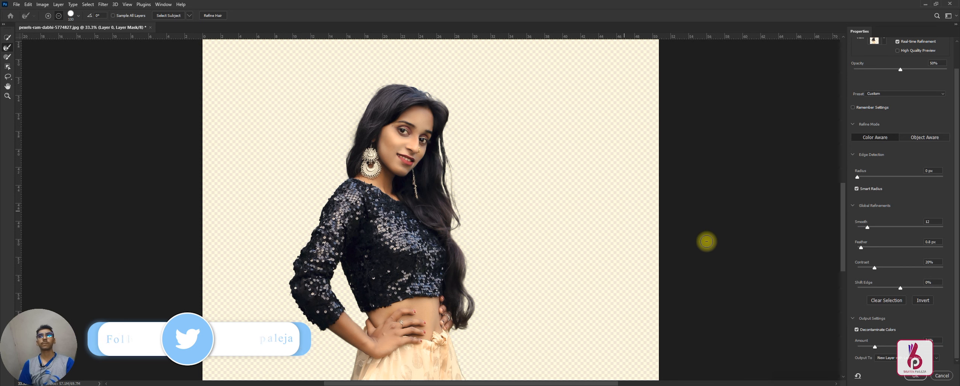
key("Return")
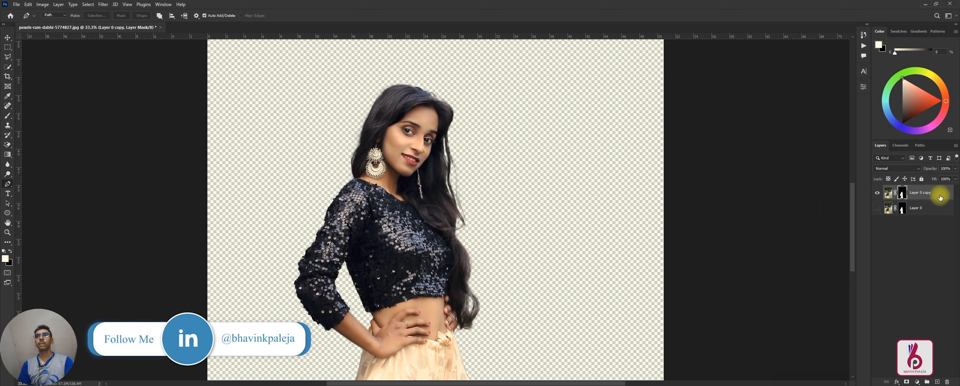
Step: Embed the snowy mountain photo from Downloads directly above the hidden original layer, beneath the refined cut-out
left_click(925, 212)
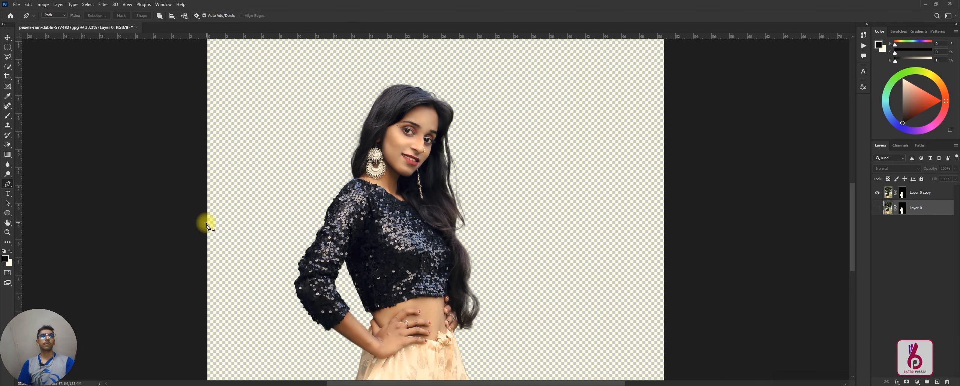
left_click(16, 4)
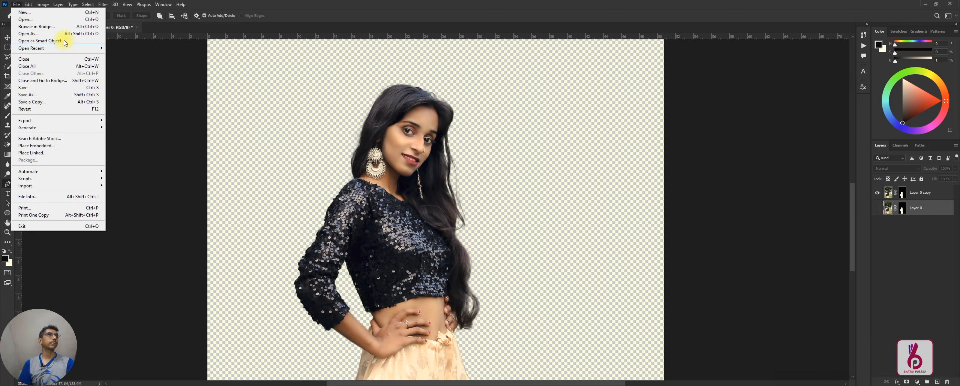
left_click(55, 146)
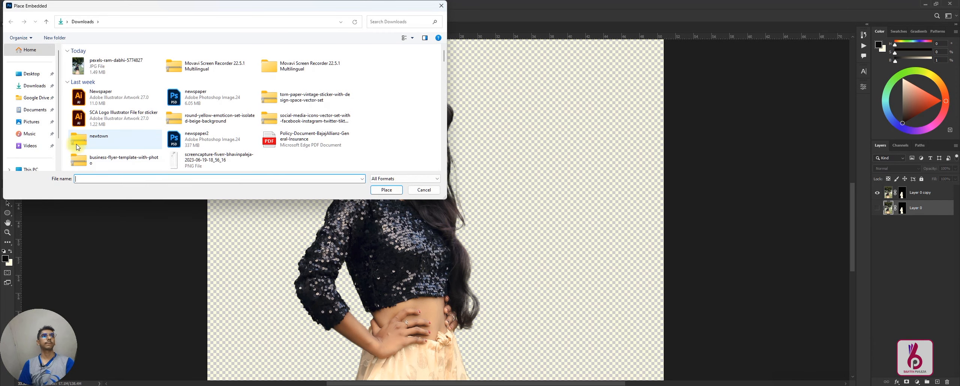
double_click(96, 92)
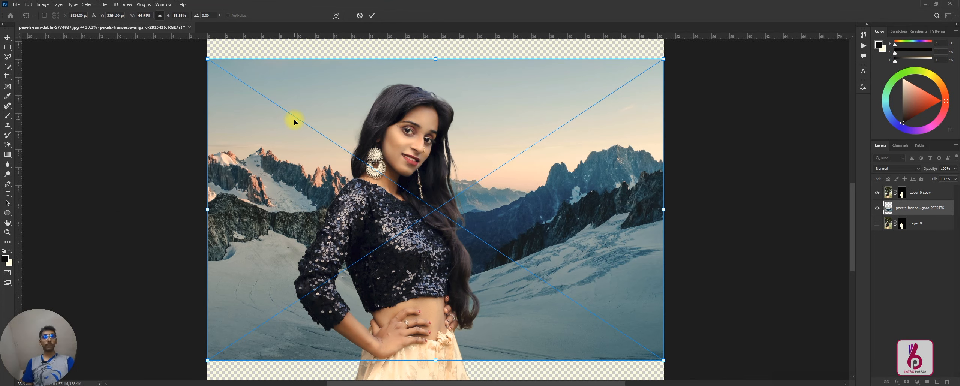
Step: Scale the placed mountain photo to about 152% so that it fills the whole canvas, and commit the placement
key("ctrl+minus")
key("ctrl+minus")
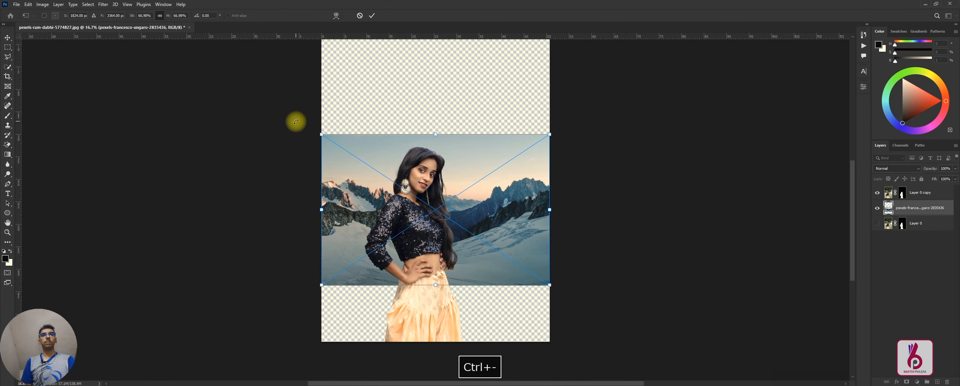
left_click_drag(435, 134, 429, 60)
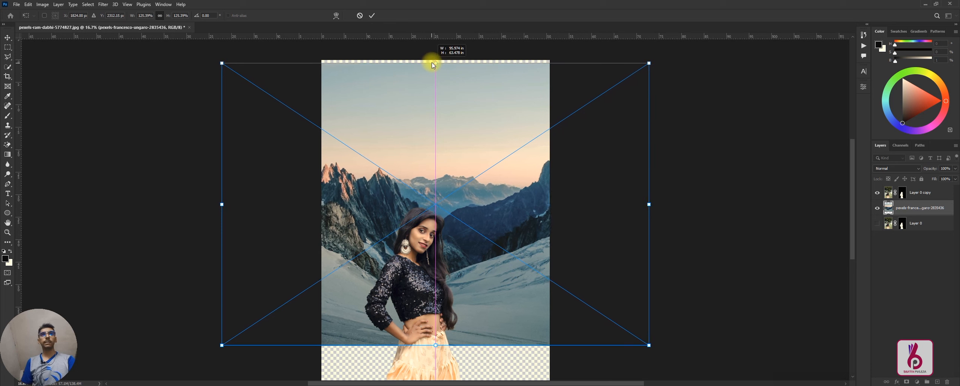
scroll(431, 120, "down", 4)
left_click_drag(435, 237, 441, 295)
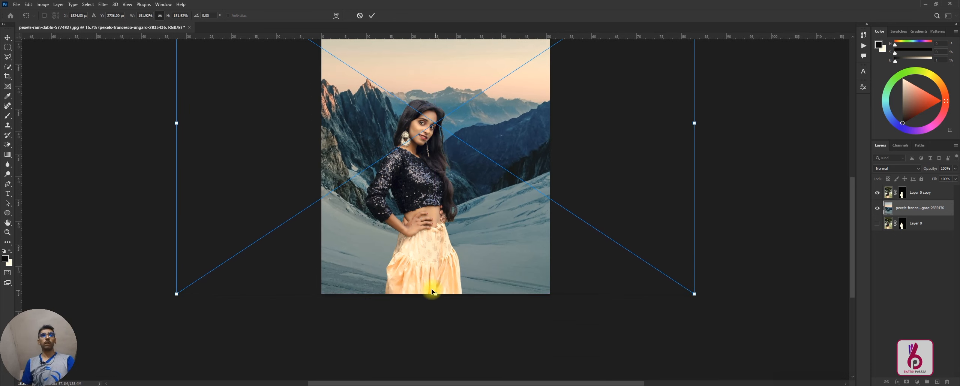
key("Return")
key("p")
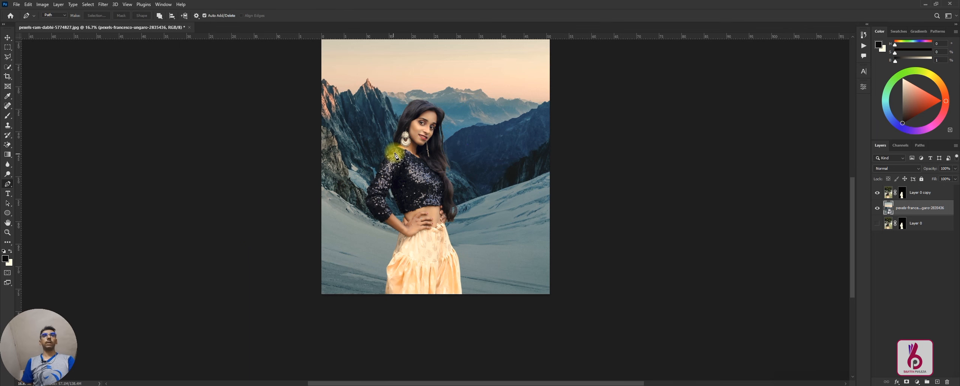
Step: Examine the cut-out's hair, sleeve and clothing edges against the mountain background, both close up and in the overall composition
key("ctrl+plus")
key("ctrl+plus")
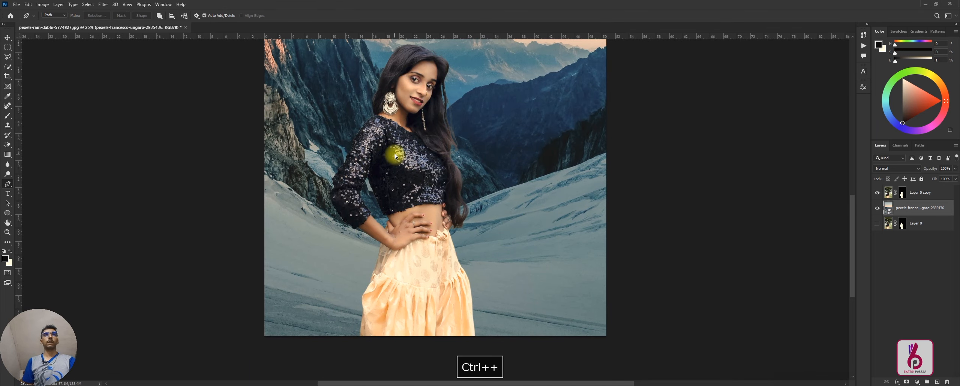
scroll(352, 151, "up", 3)
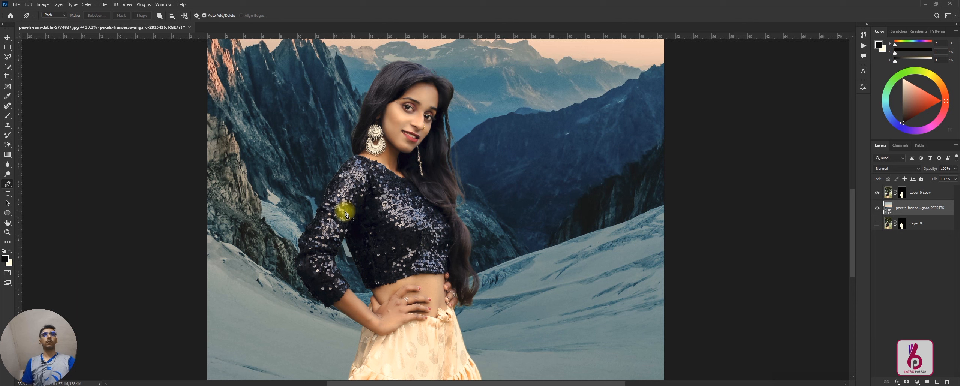
key("ctrl+minus")
key("ctrl+minus")
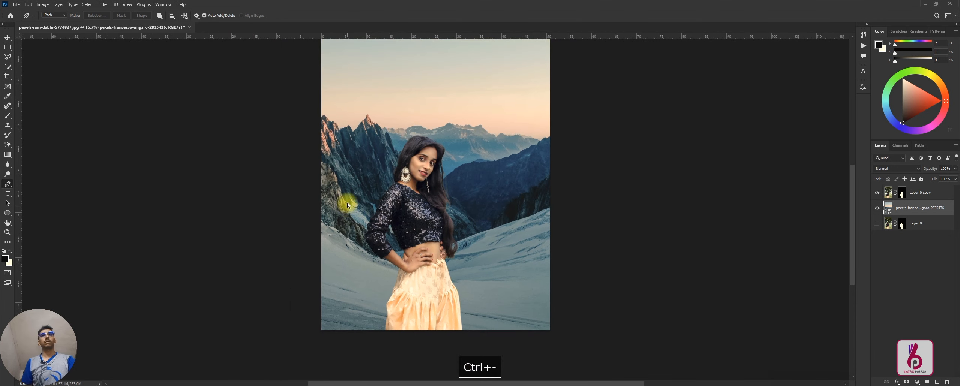
scroll(320, 300, "up", 2)
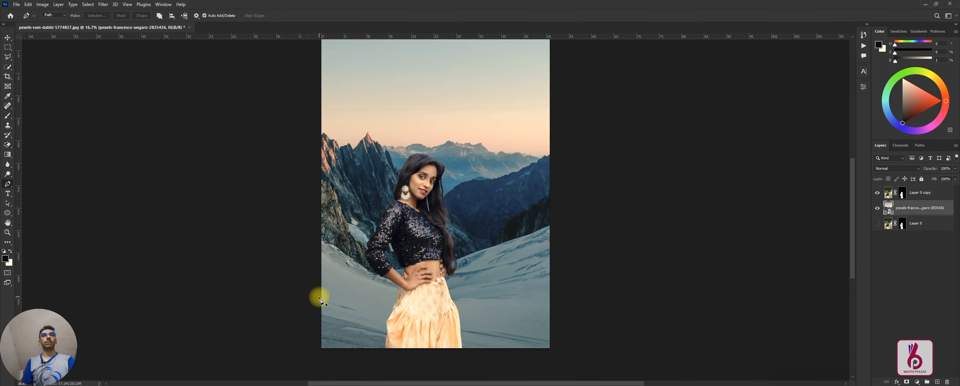
scroll(320, 300, "up", 2)
scroll(320, 300, "up", 1)
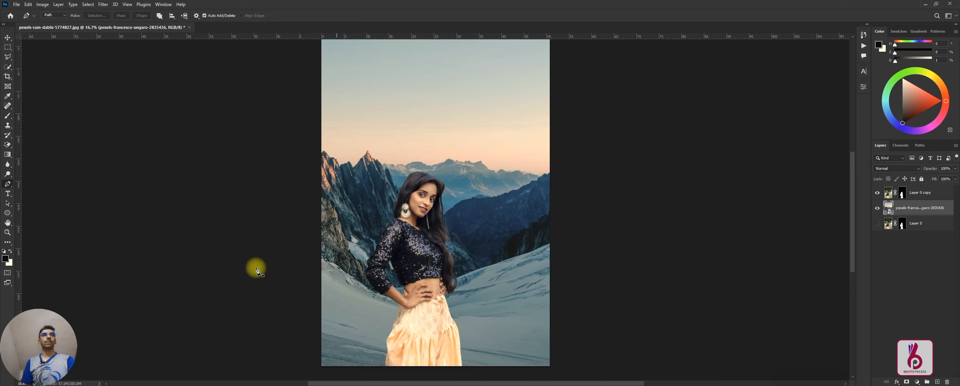
Step: Enlarge the woman's cut-out layer and reposition it near the canvas centre with the skirt meeting the lower edge, and deselect the layer
left_click(8, 38)
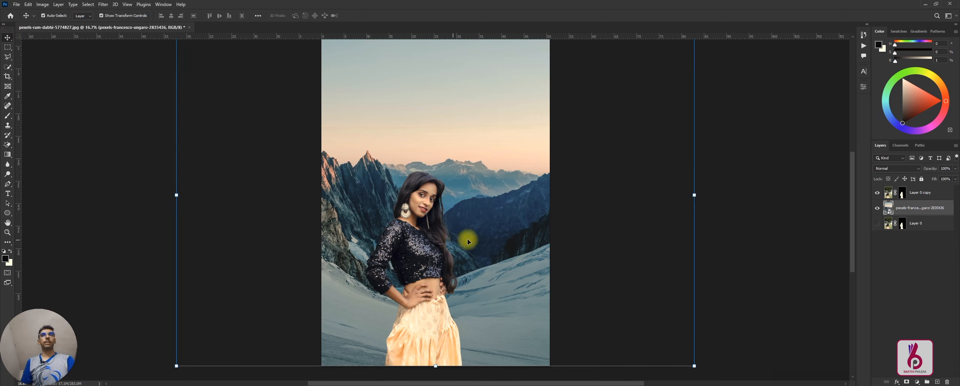
left_click(887, 194)
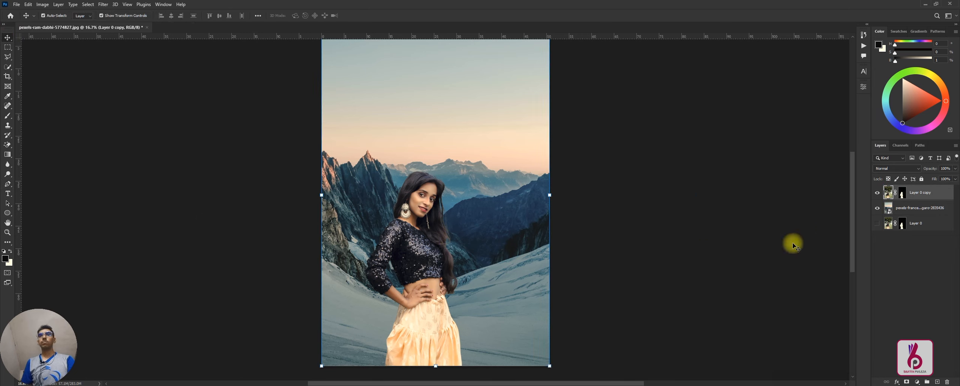
key("ctrl+minus")
key("ctrl+minus")
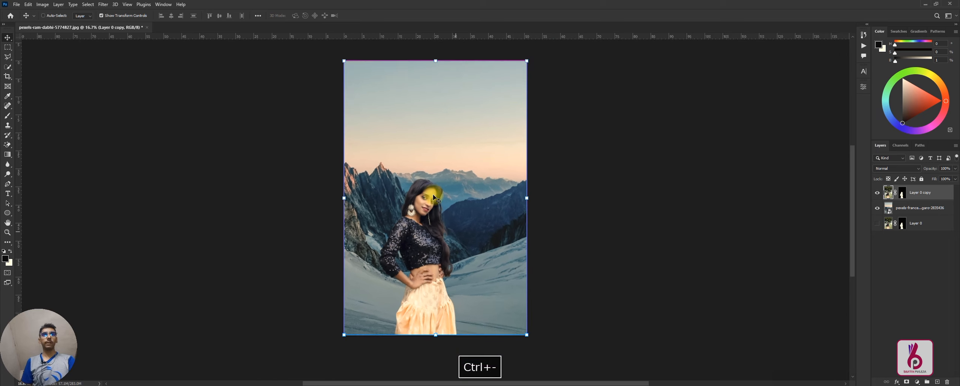
left_click_drag(435, 117, 458, 58)
left_click_drag(427, 250, 433, 249)
key("Return")
key("ctrl+plus")
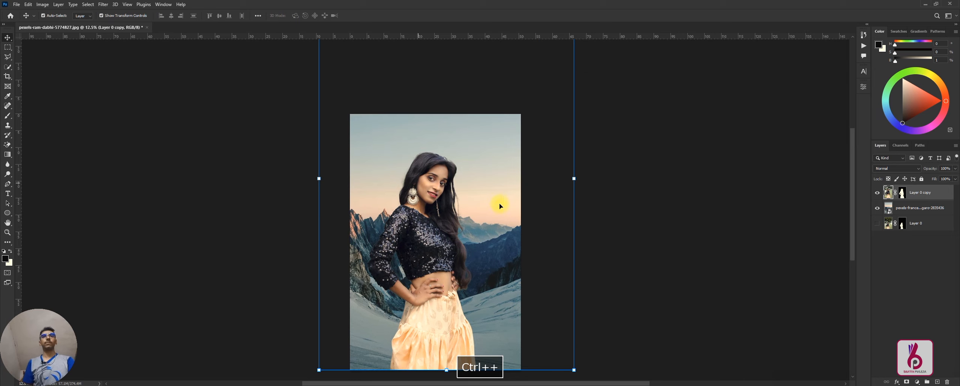
scroll(271, 212, "down", 1)
left_click(272, 215)
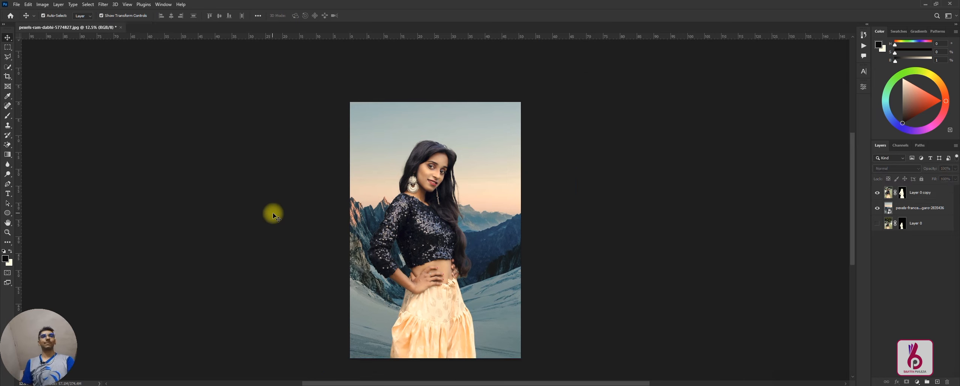